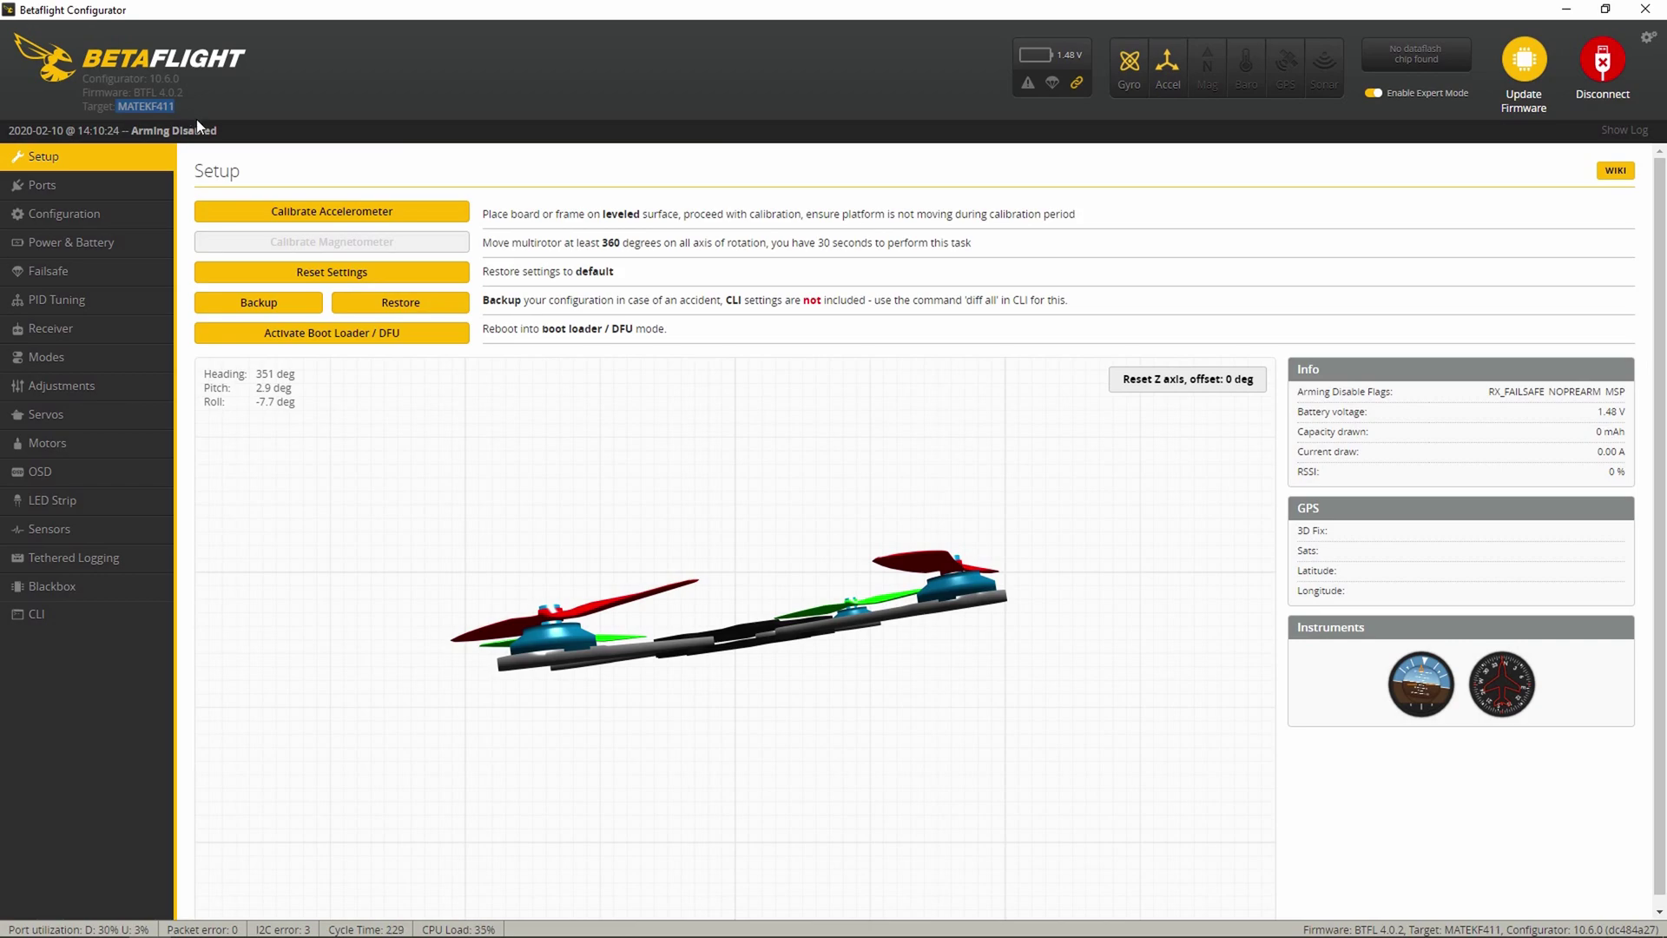
Reboot the board into DFU mode and flash it with the online 4.1.1 firmware for the MATEKF411 (Legacy) target
left_click(429, 335)
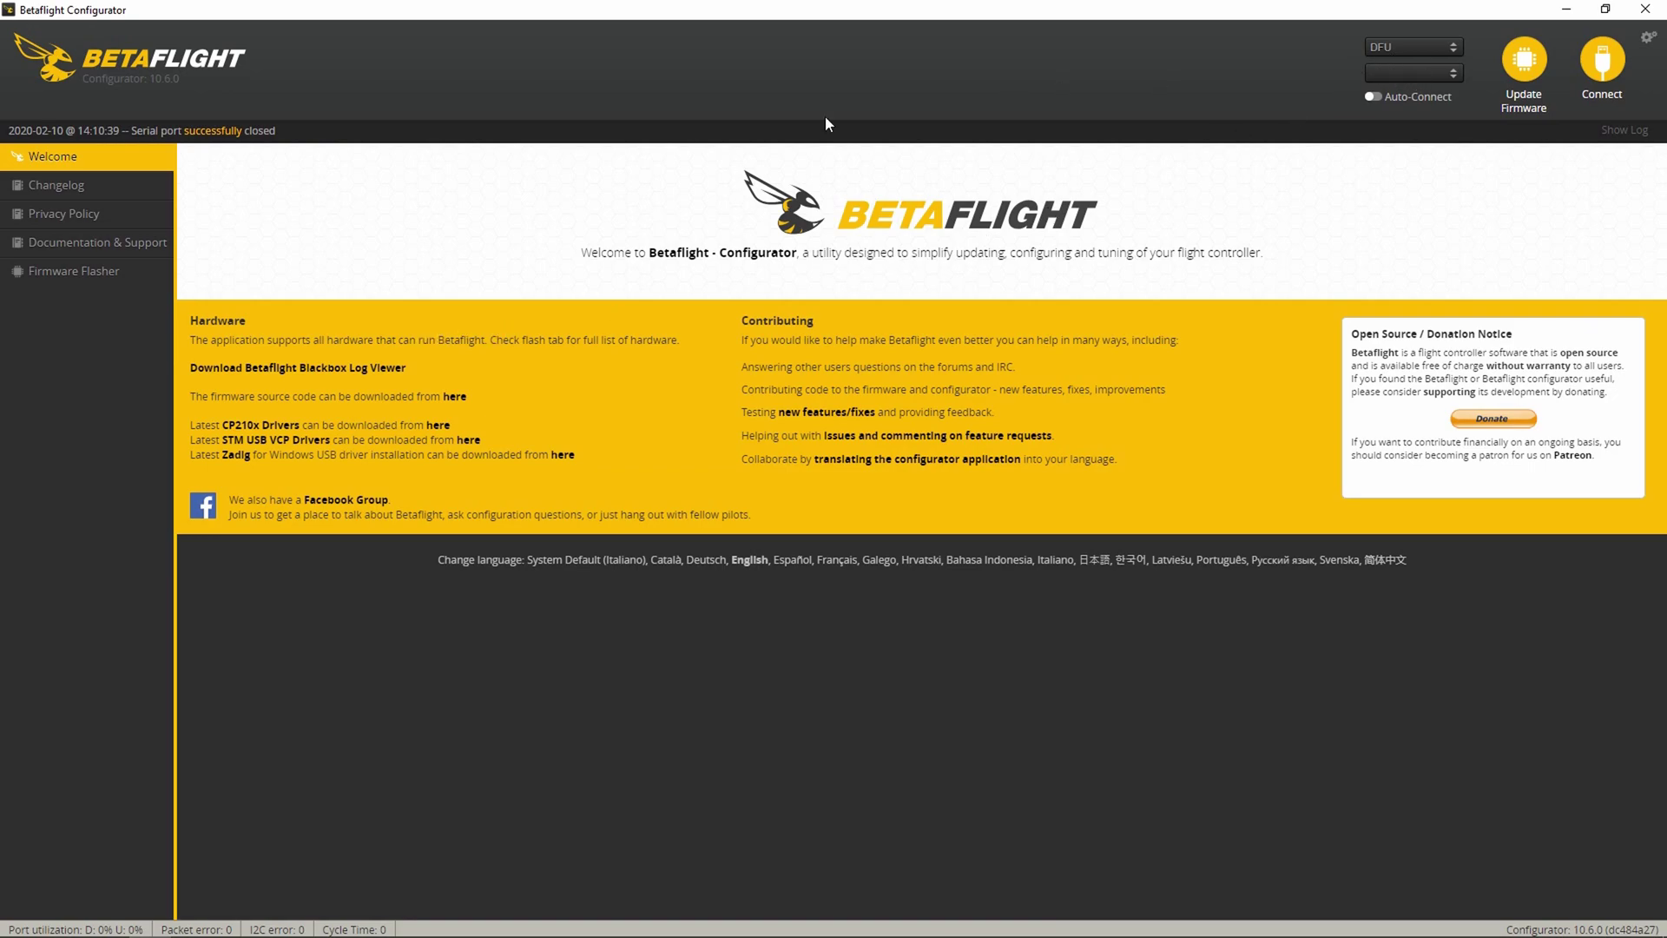
left_click(139, 273)
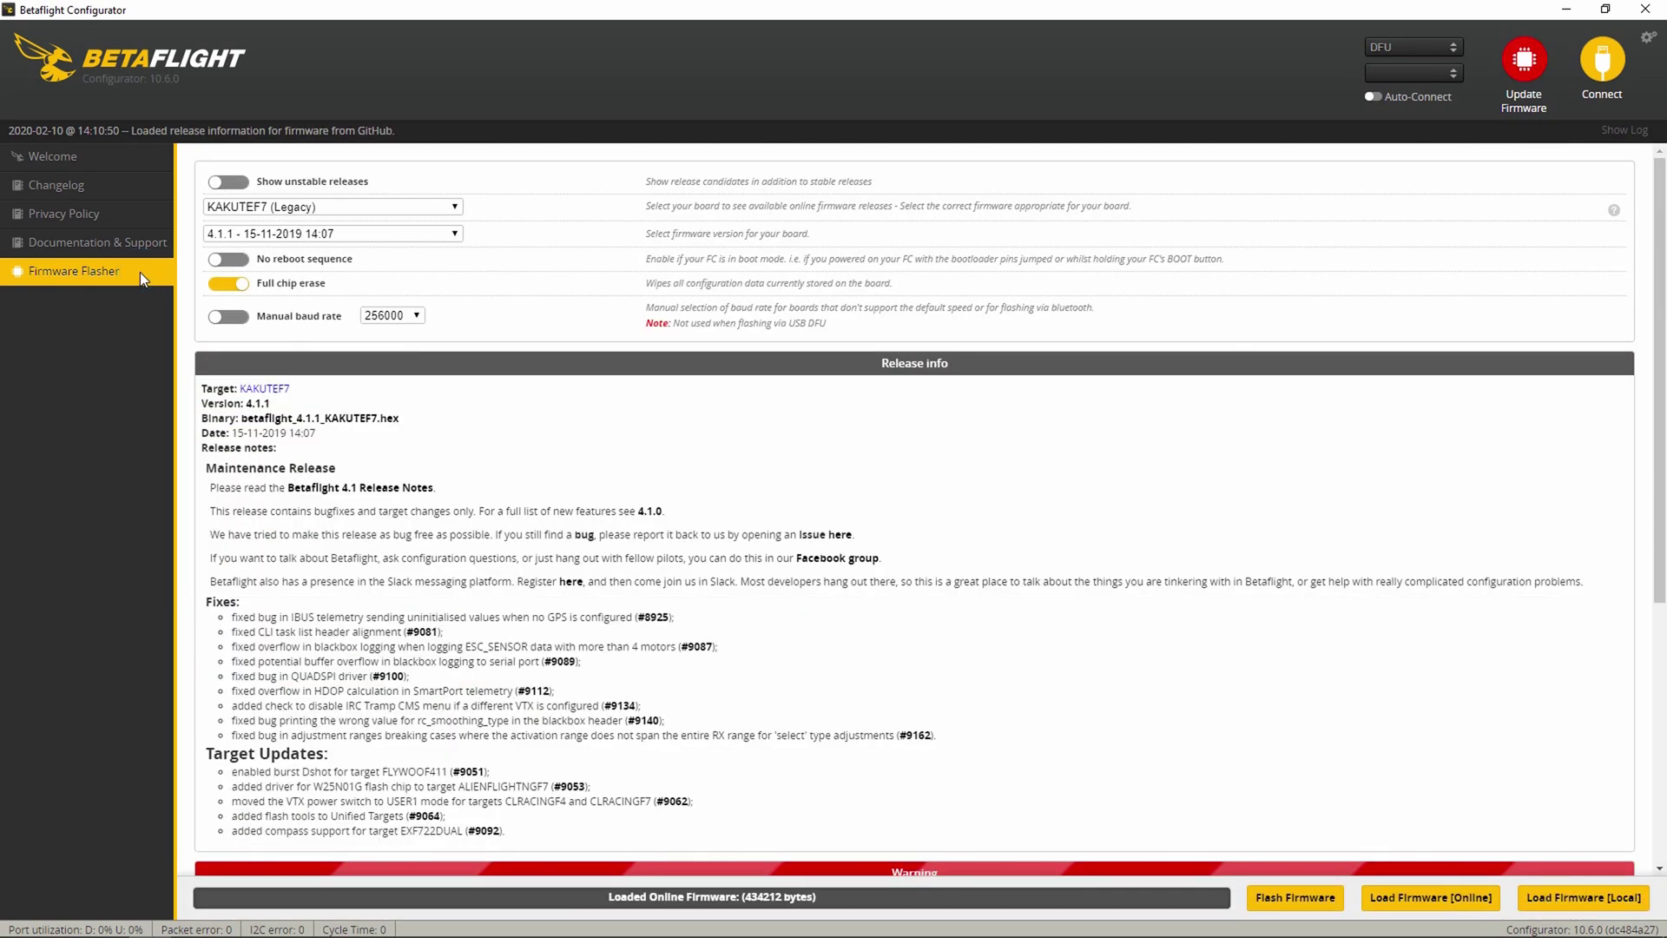
left_click(344, 206)
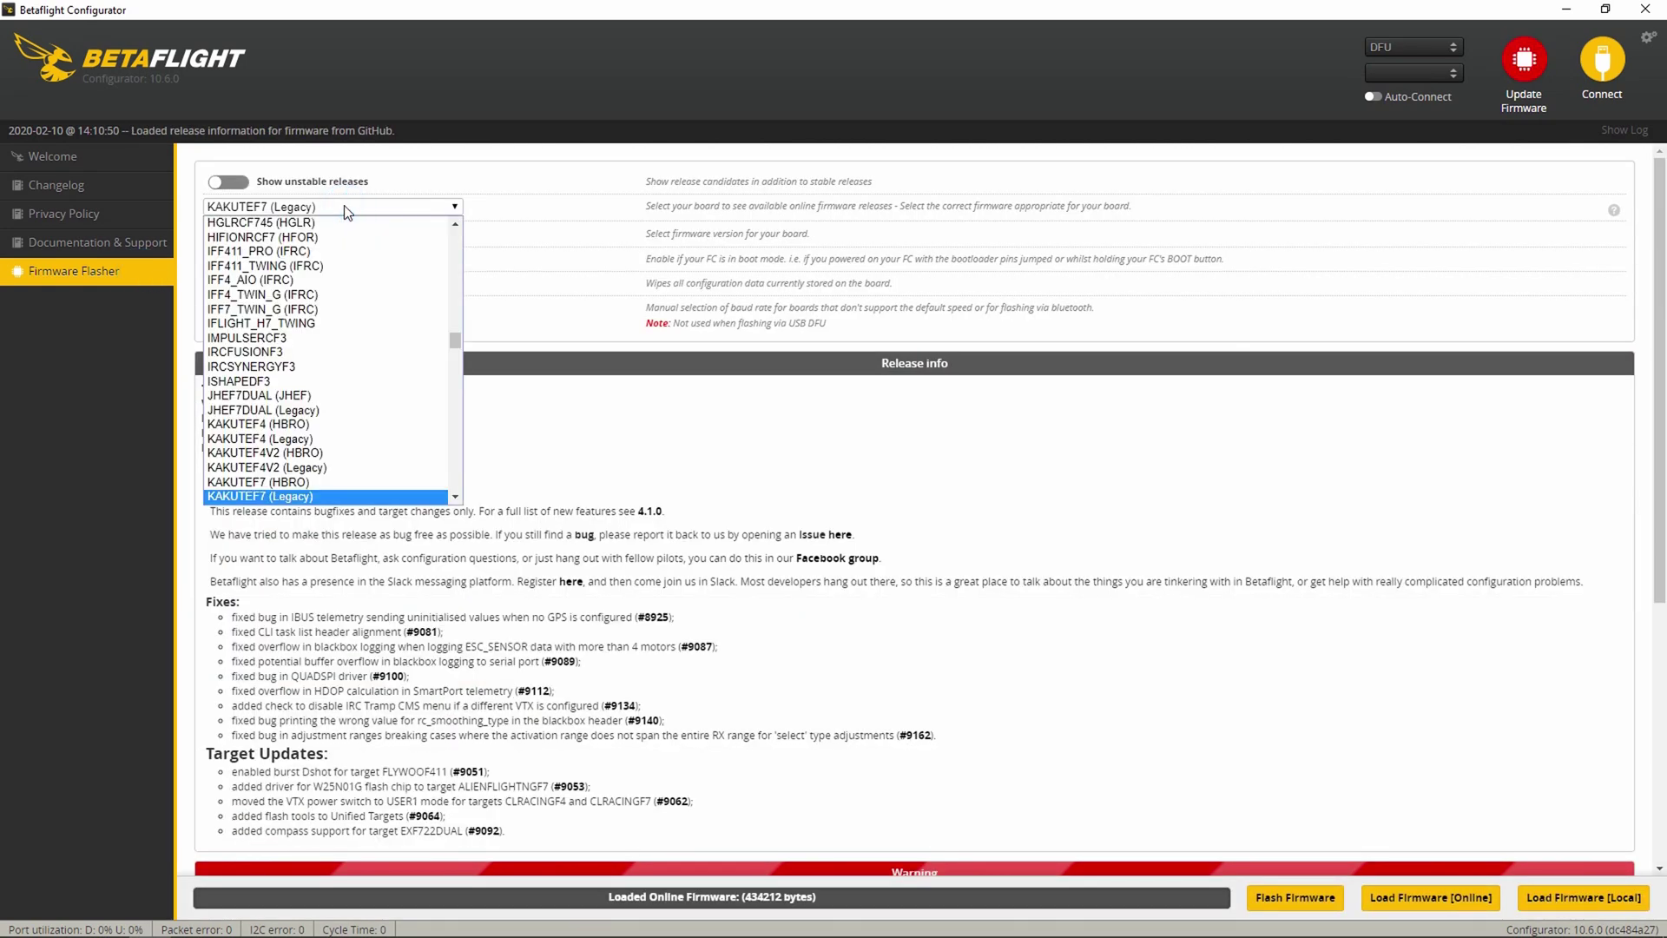
scroll(323, 348, "down", 5)
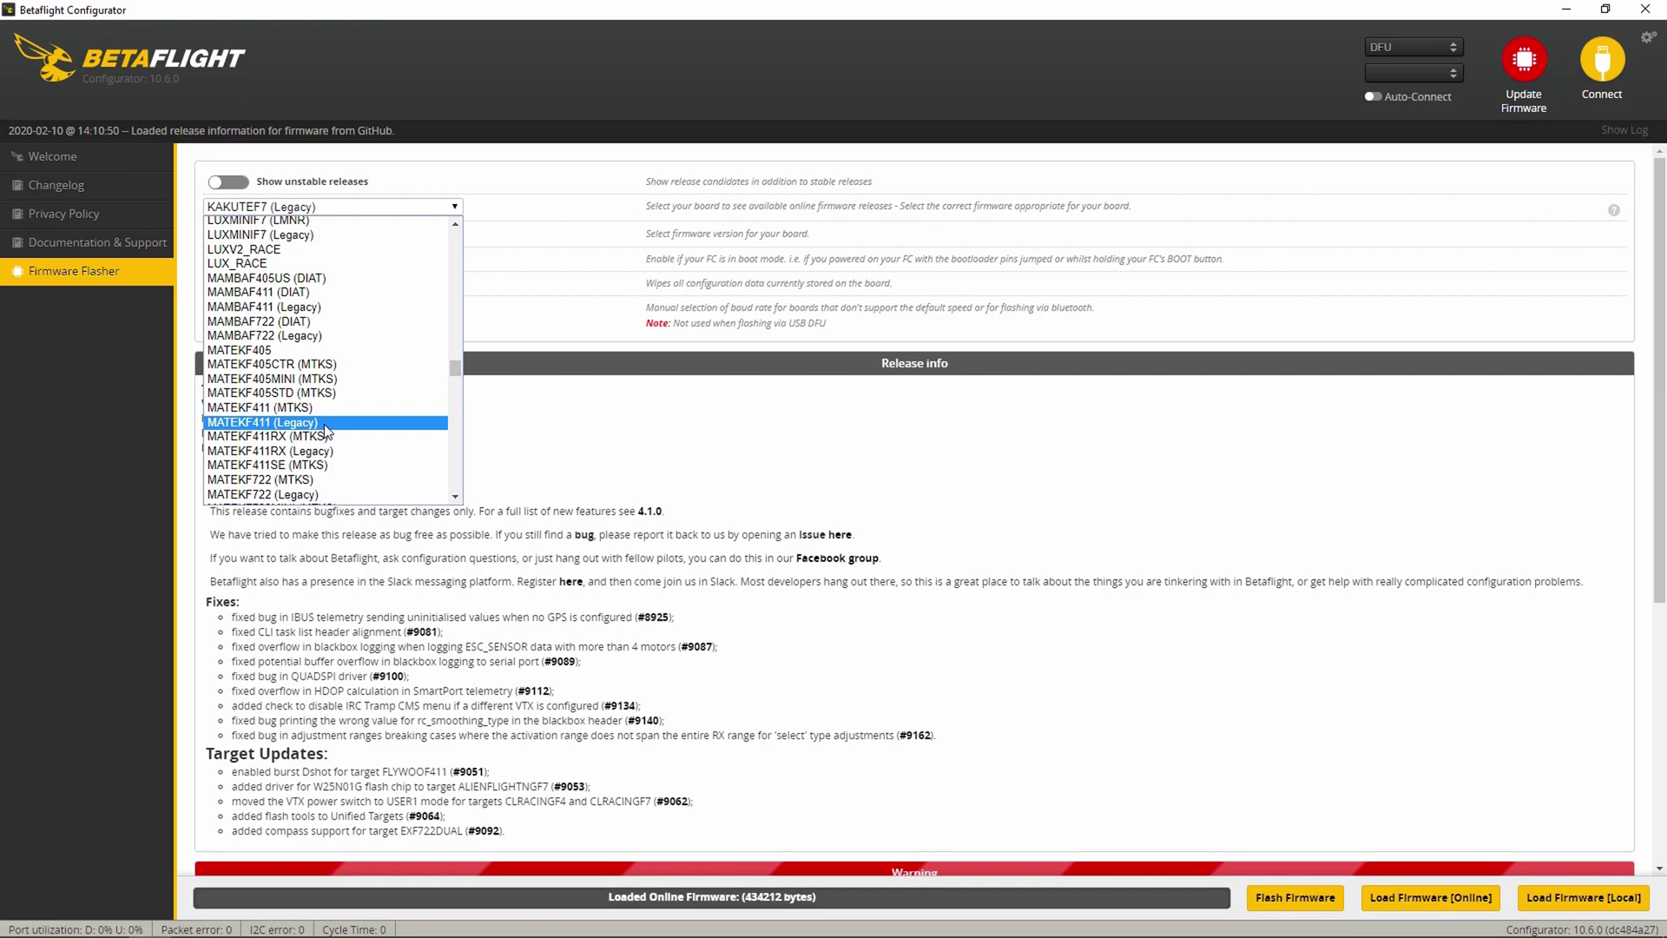
left_click(323, 423)
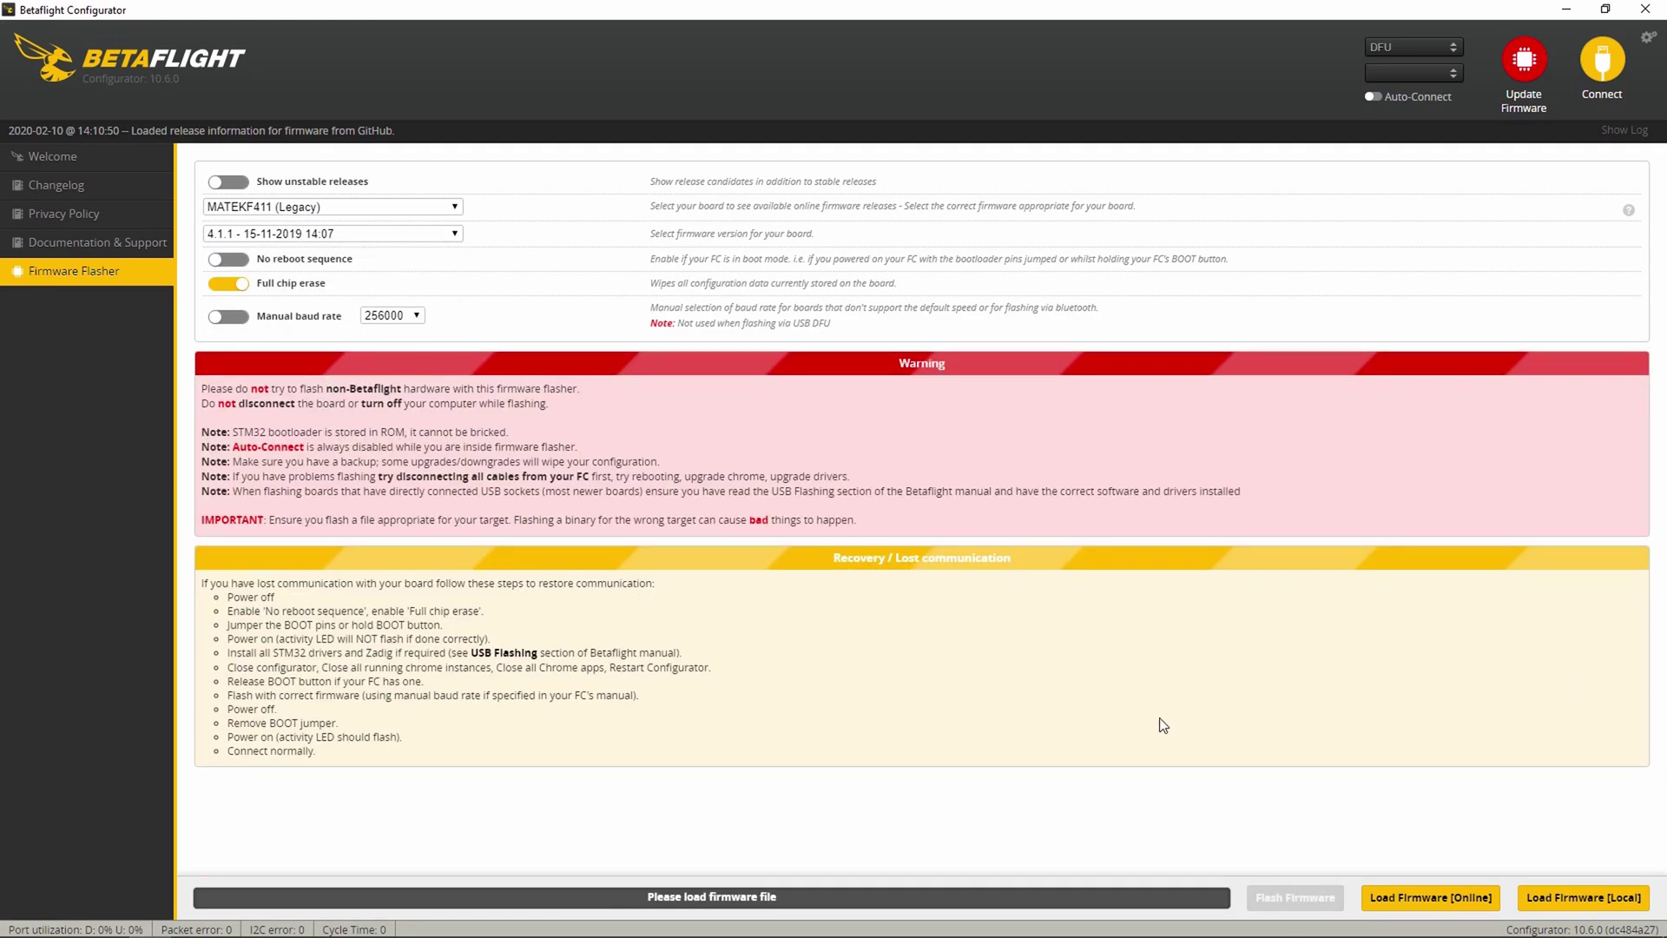
left_click(1411, 895)
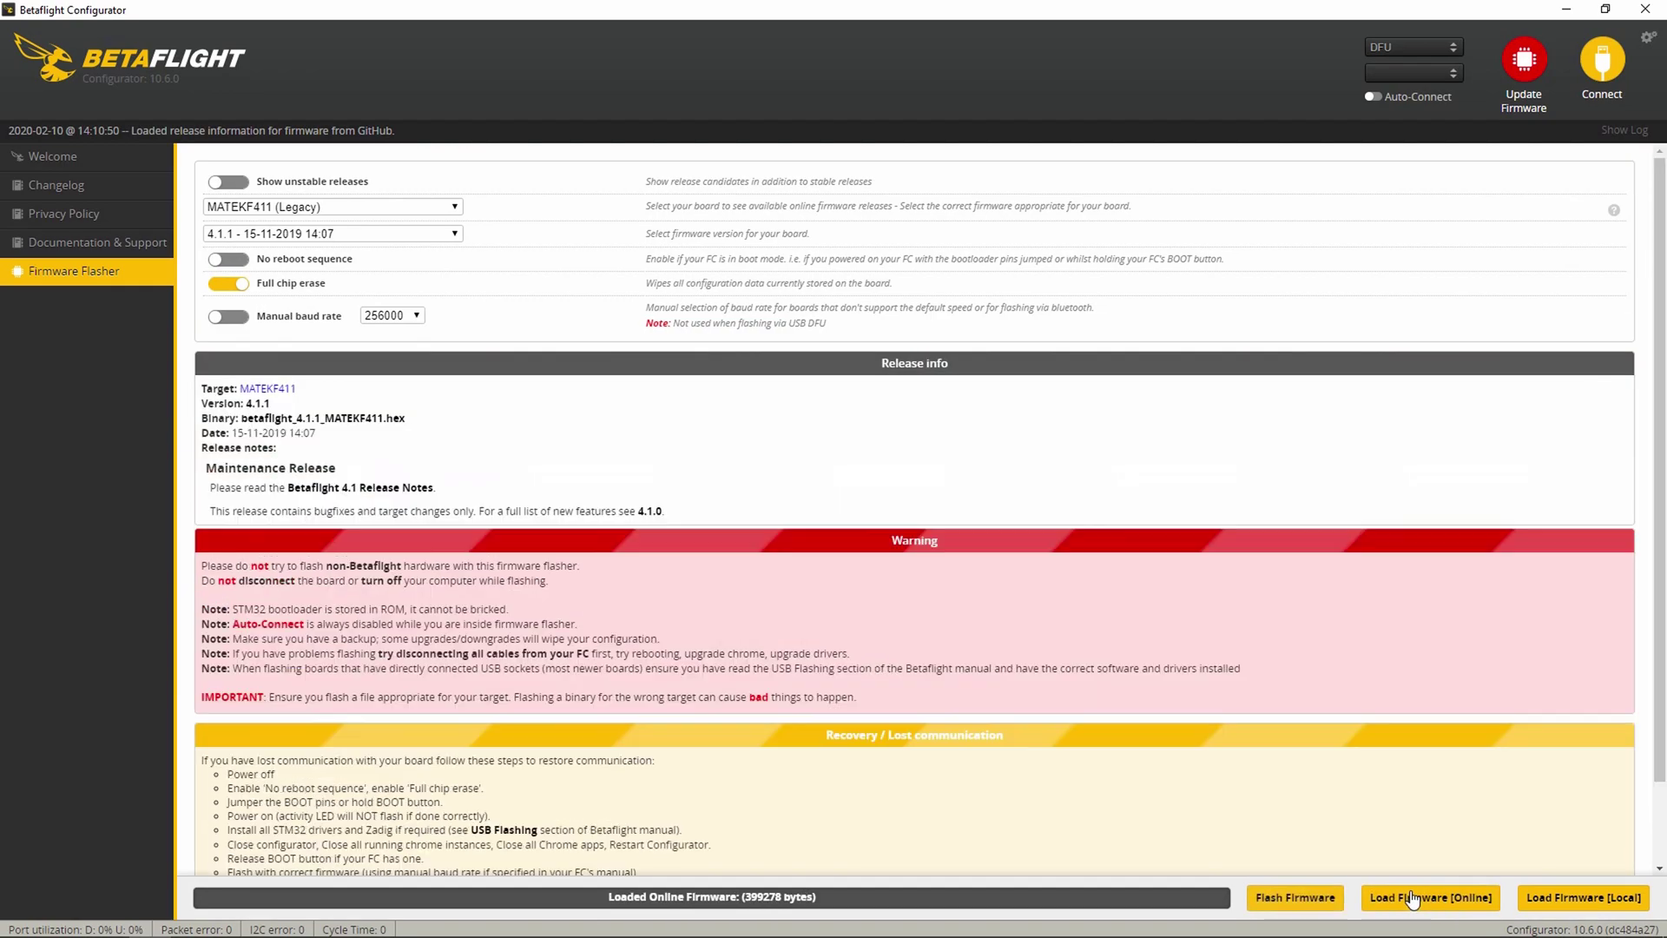
left_click(1306, 897)
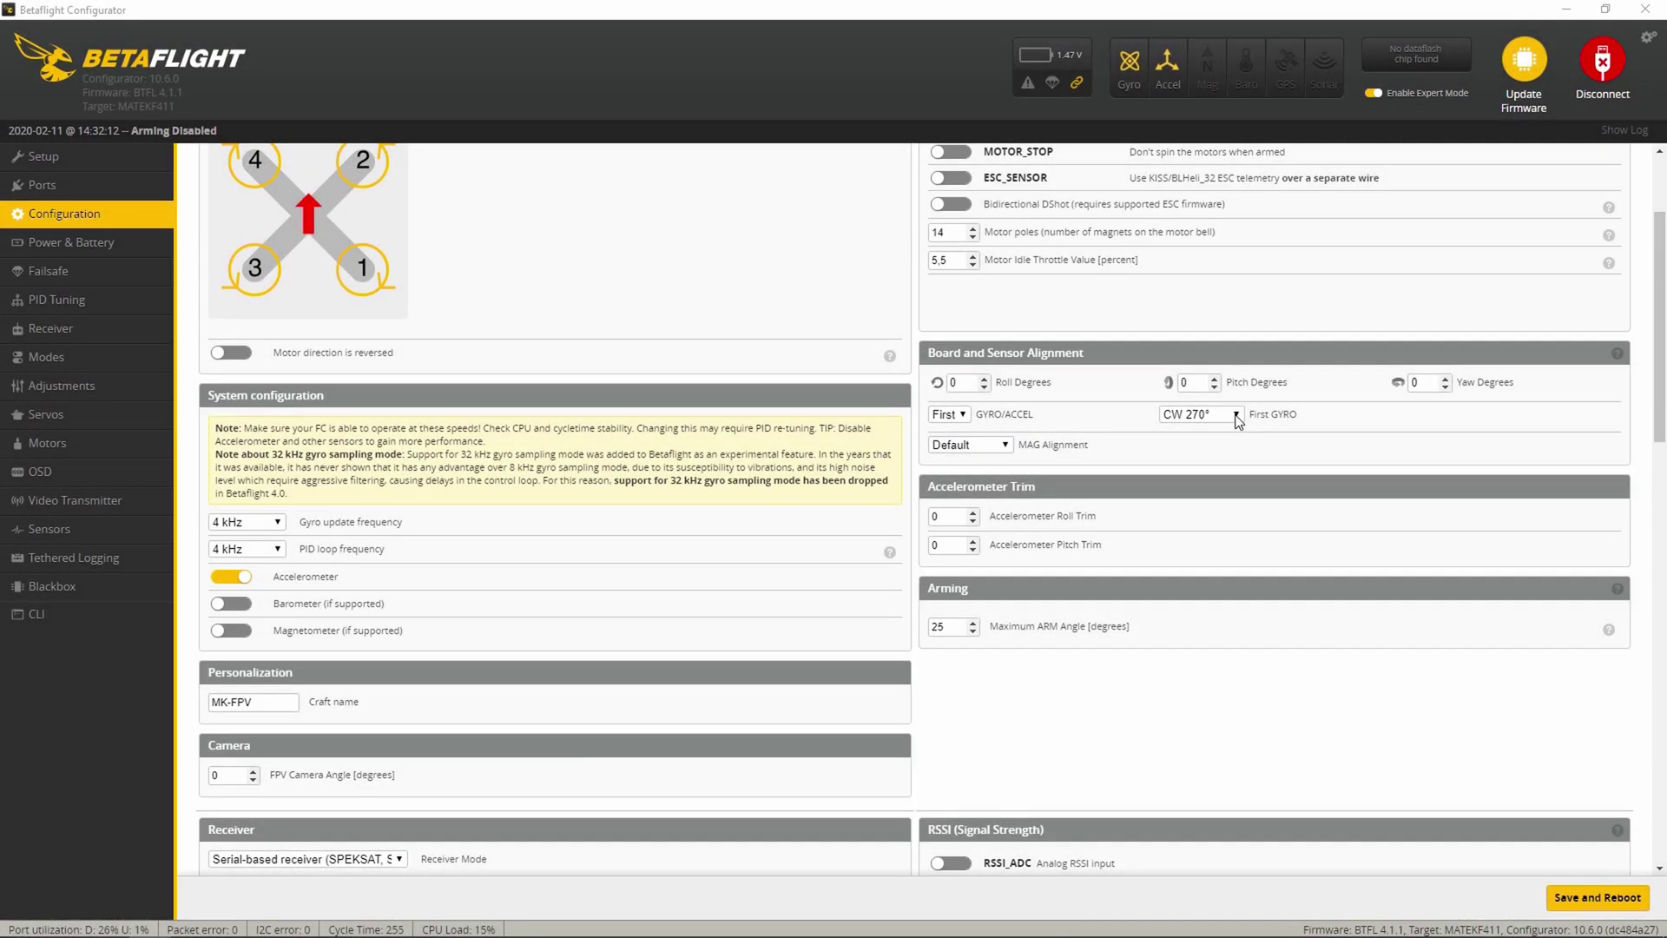
Set the first gyro's alignment to CW 270° and save the configuration with a reboot
left_click(1237, 416)
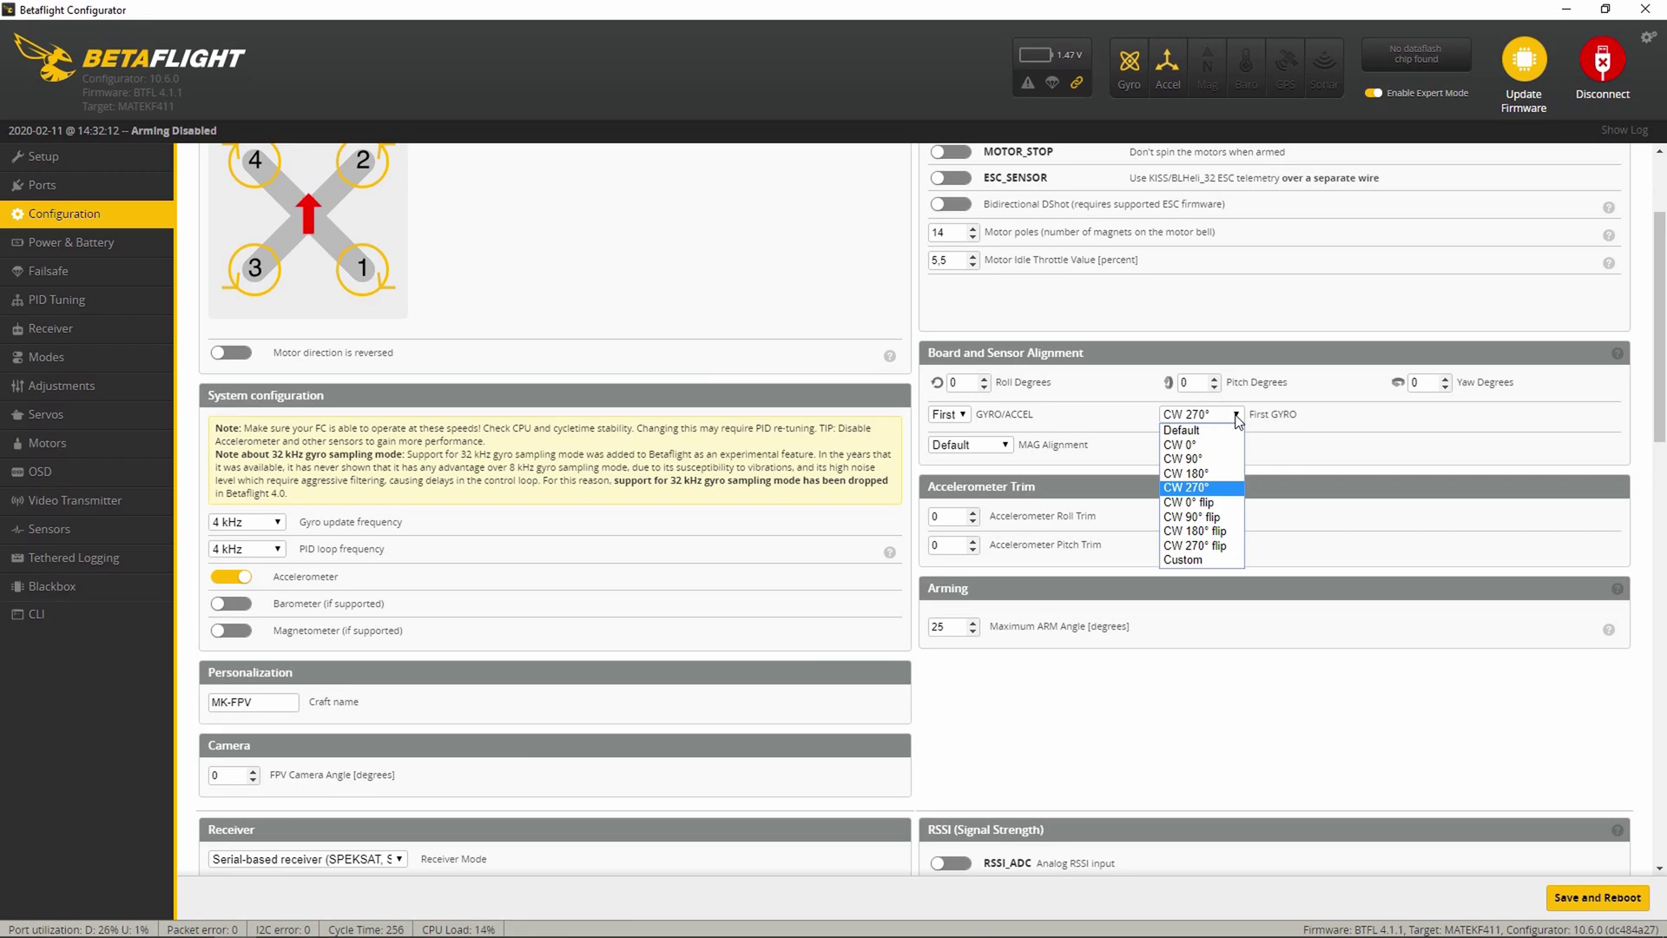
left_click(1236, 421)
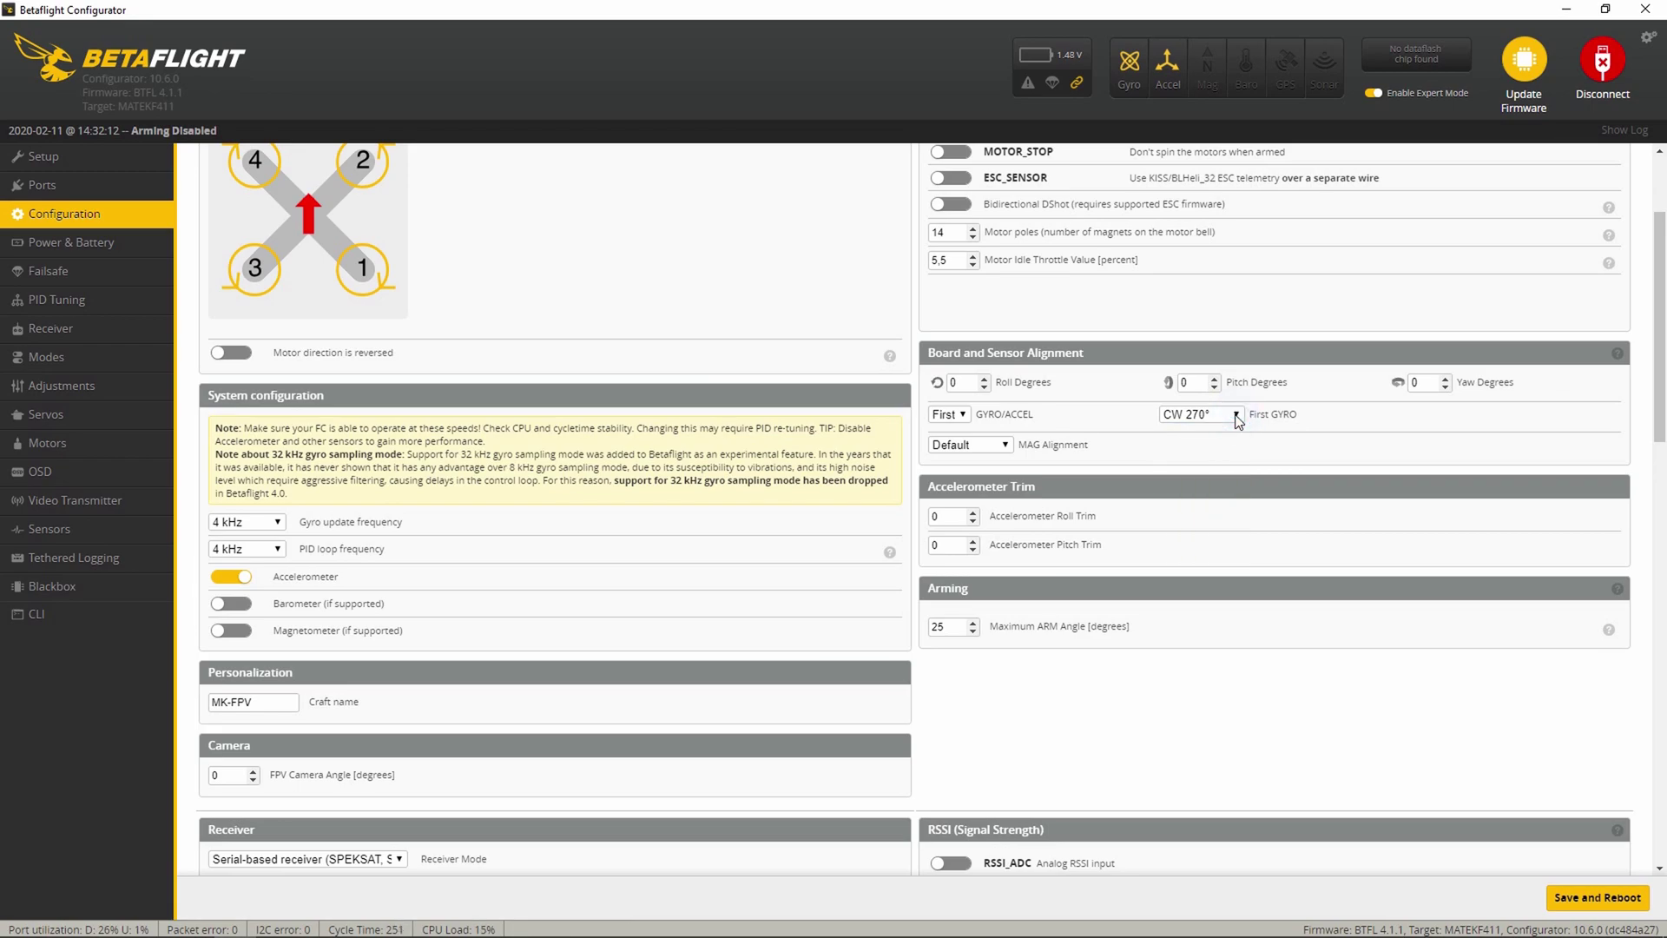
left_click(1614, 903)
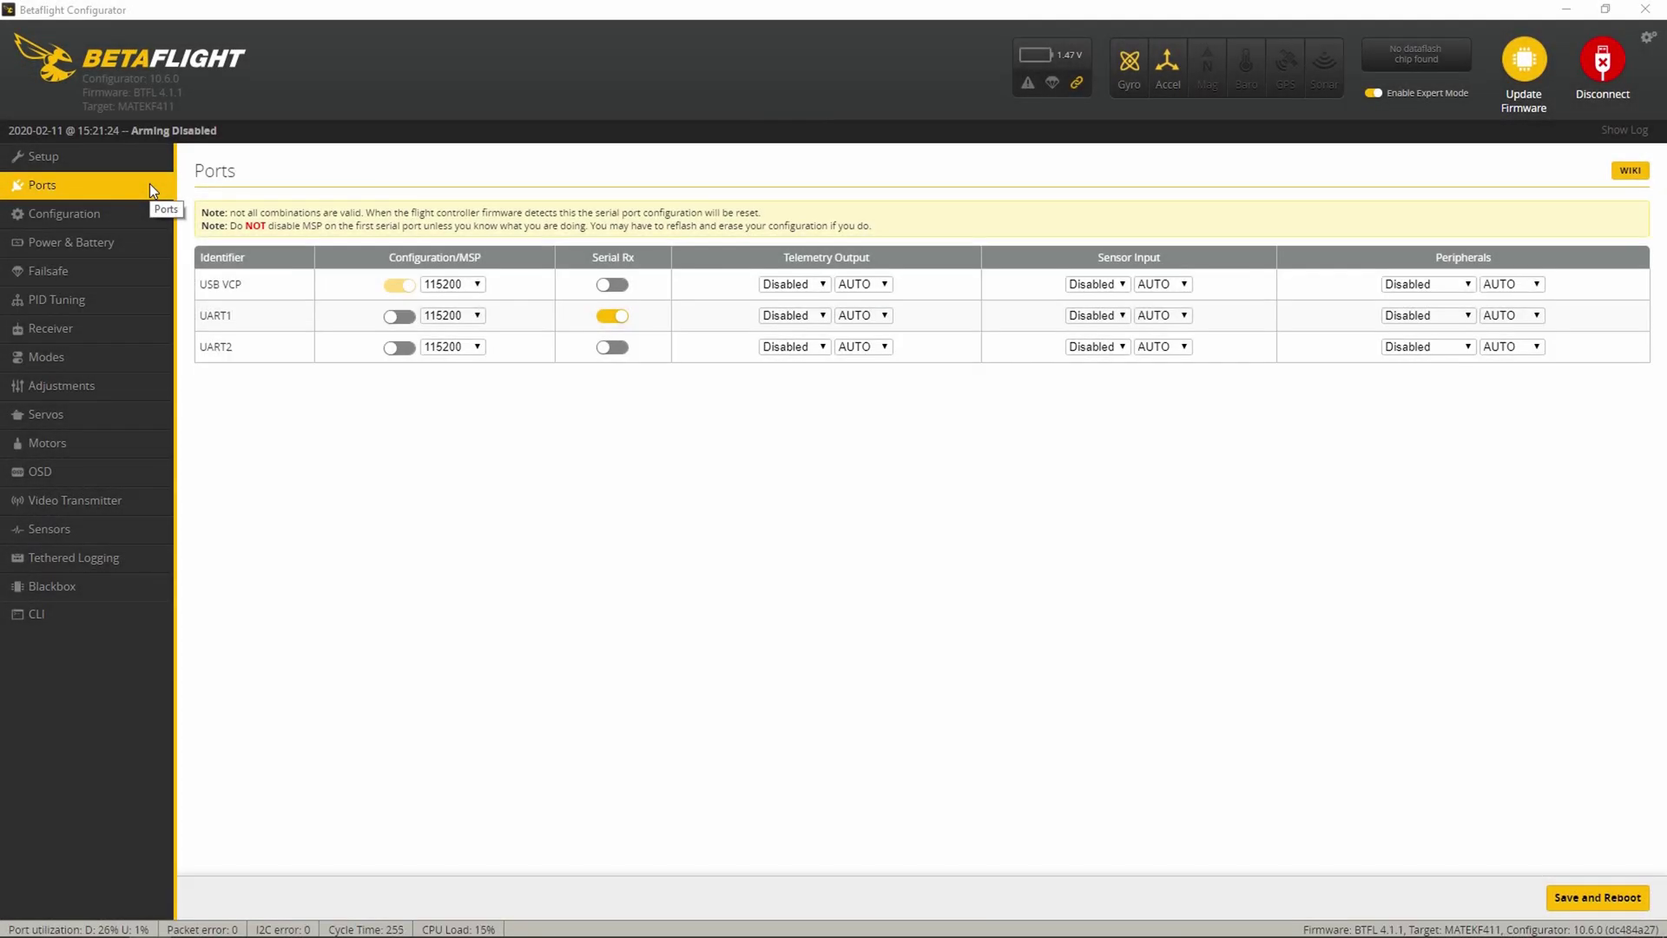
Move Serial Rx from UART1 to UART2 and assign VTX (IRC Tramp) as the UART1 peripheral
left_click(610, 317)
left_click(615, 348)
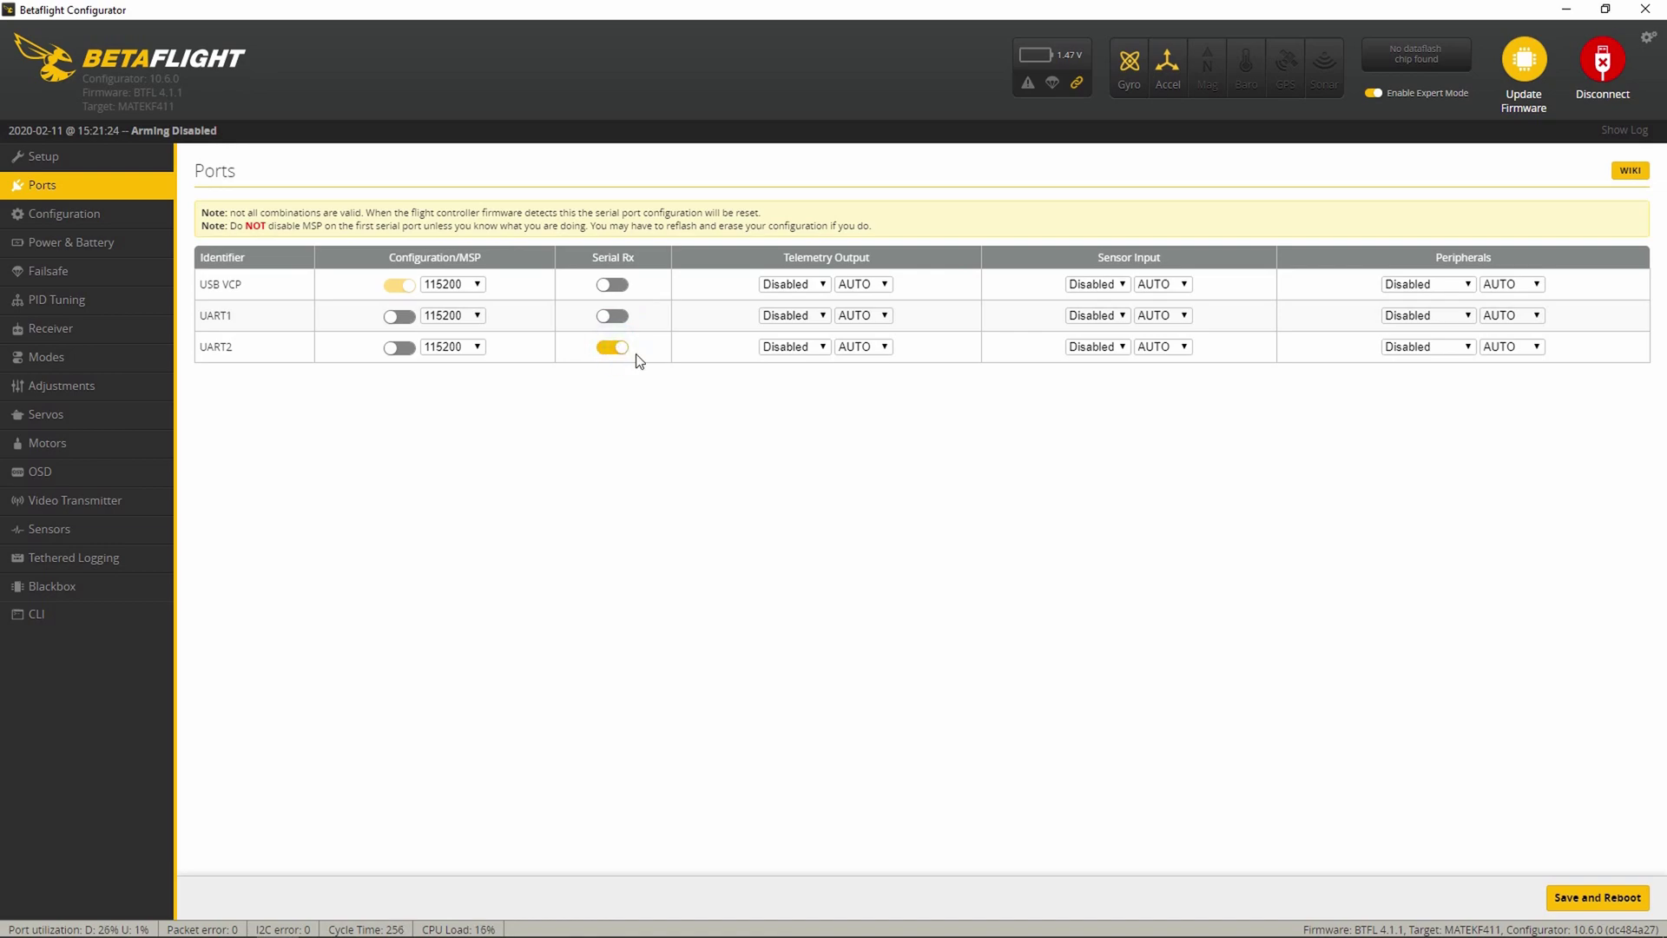
left_click(1407, 319)
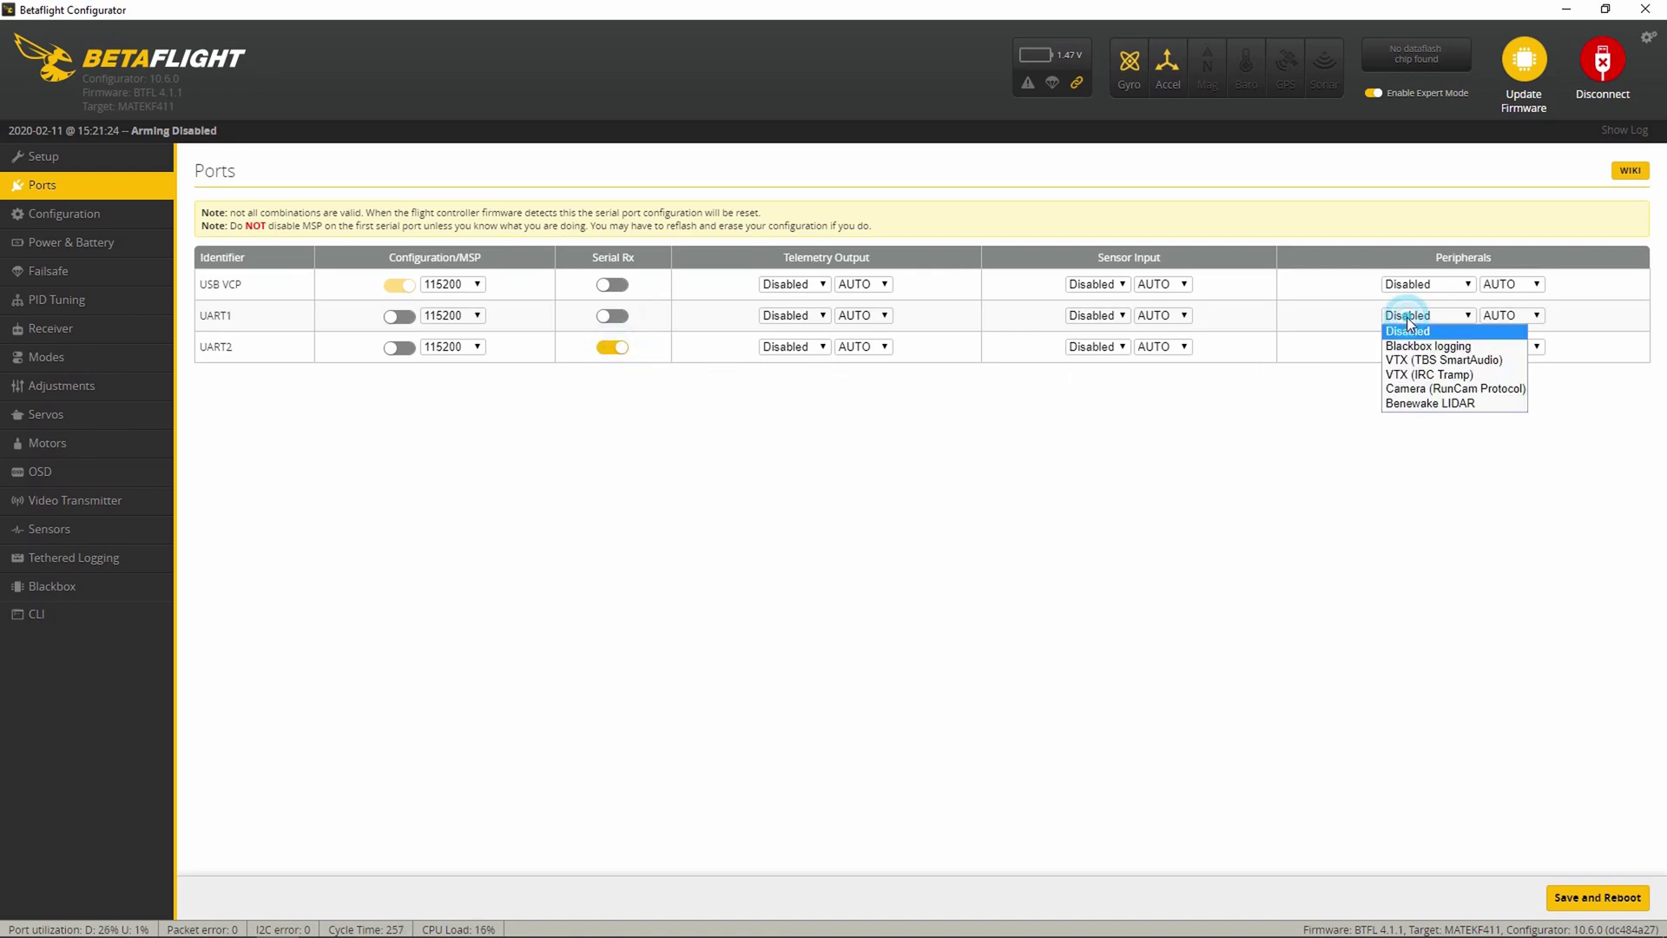
left_click(1486, 375)
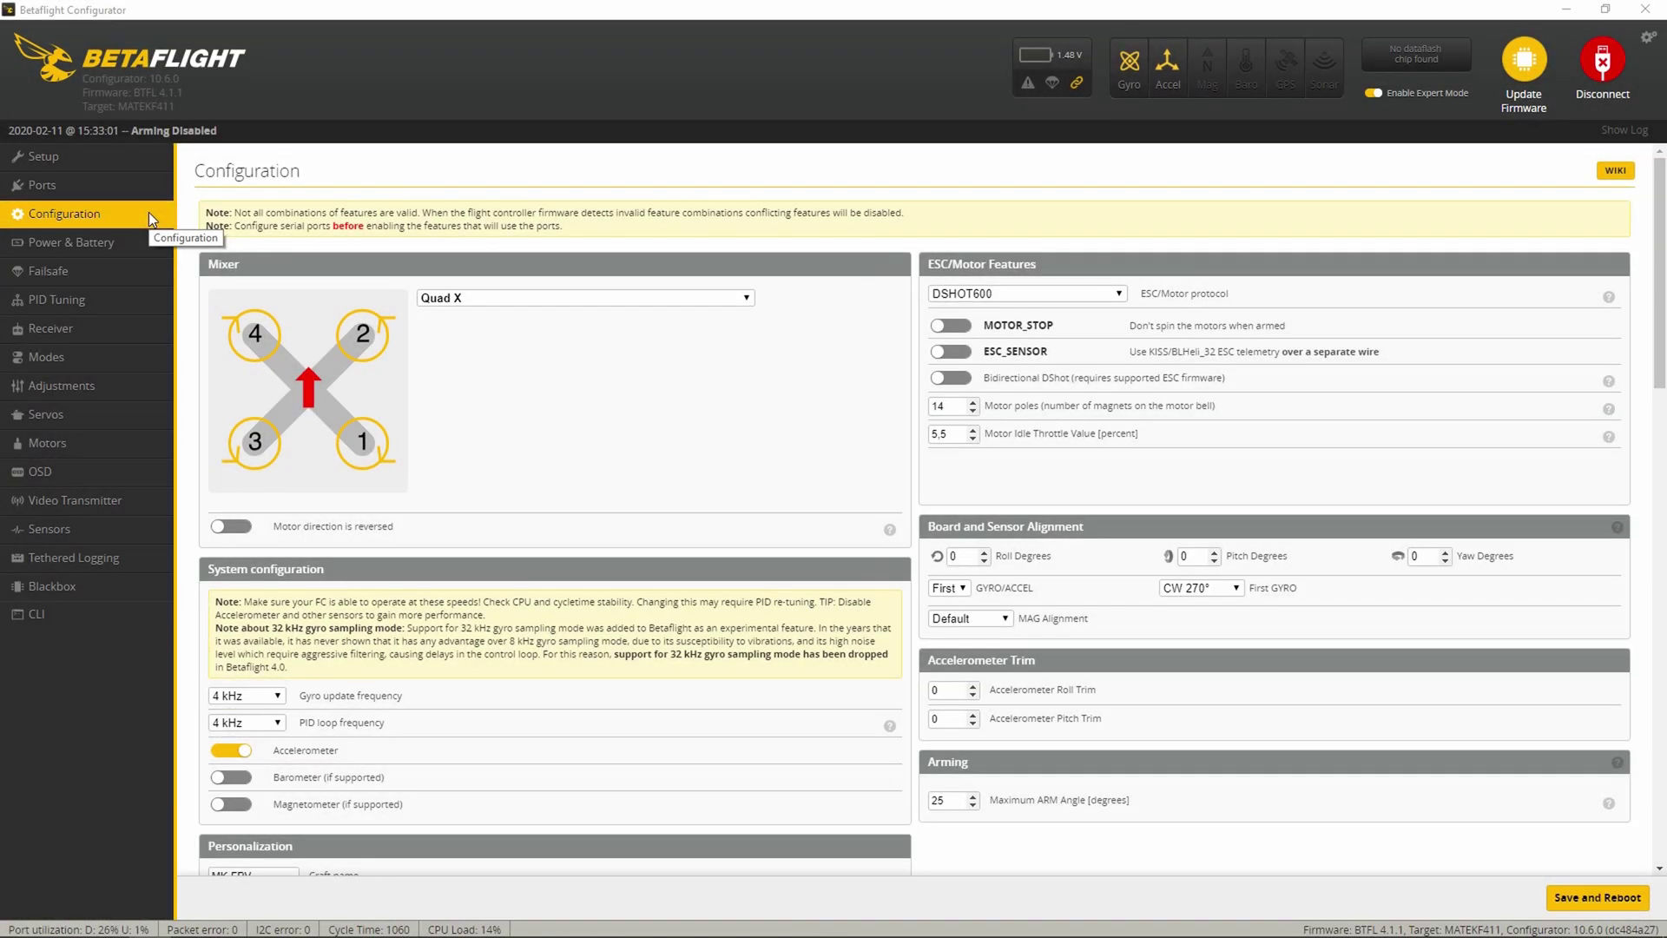
Keep DSHOT600 as the ESC/motor protocol, turn off the accelerometer, and review the receiver, RSSI and other feature settings
left_click(1043, 295)
left_click(1046, 297)
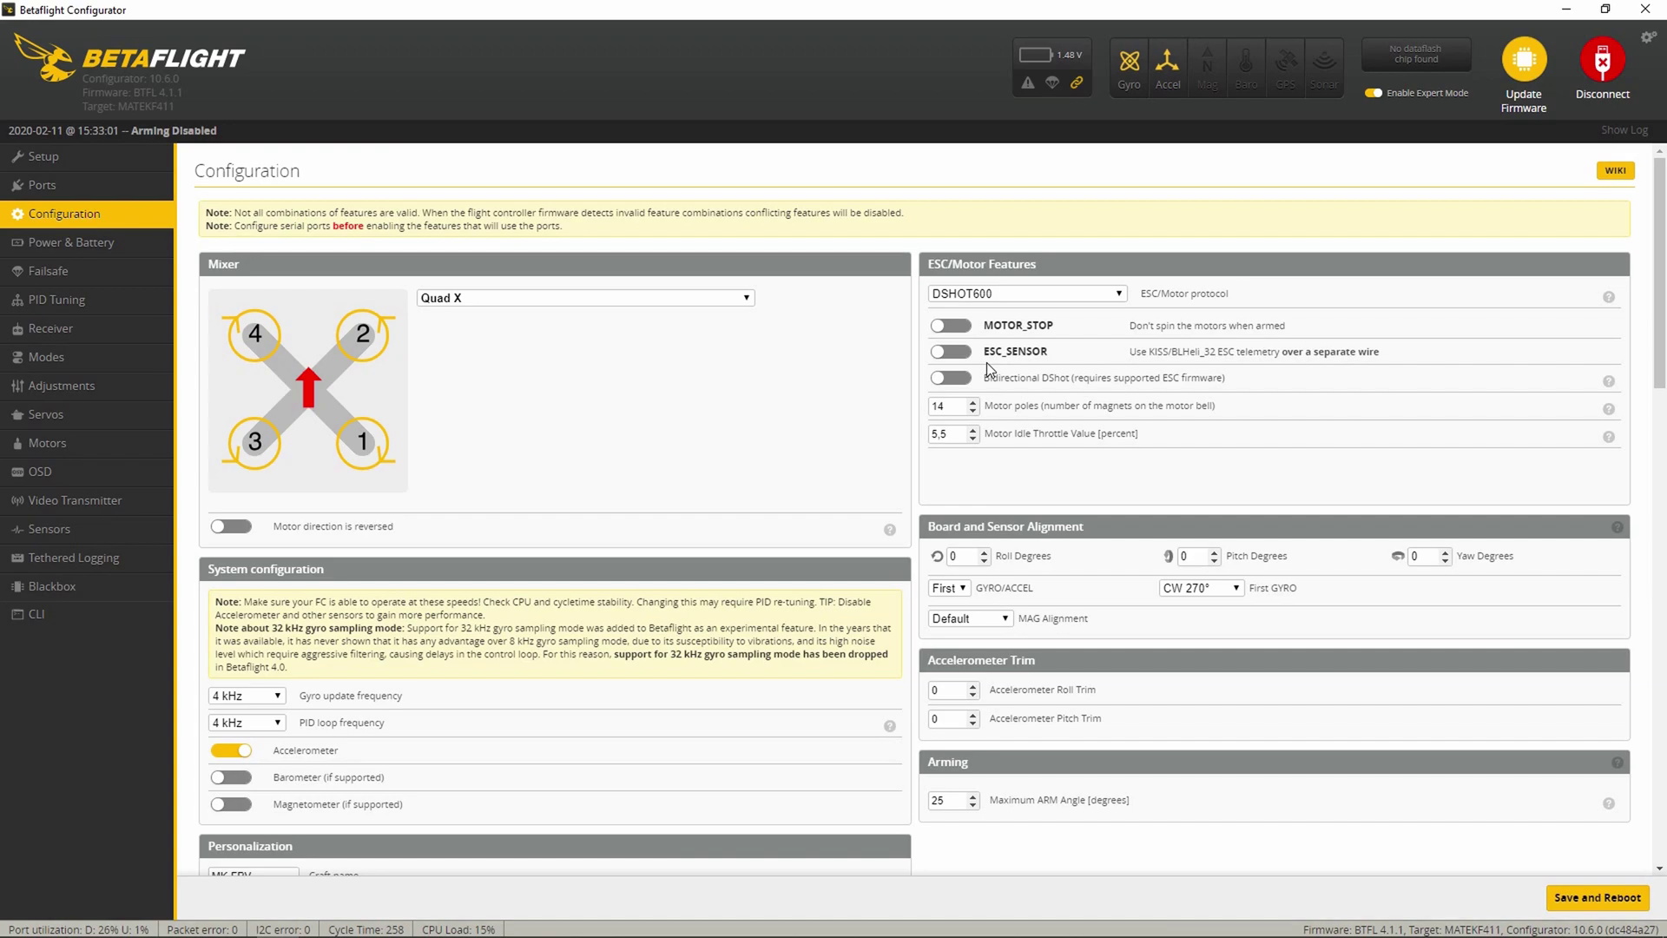
scroll(986, 362, "down", 4)
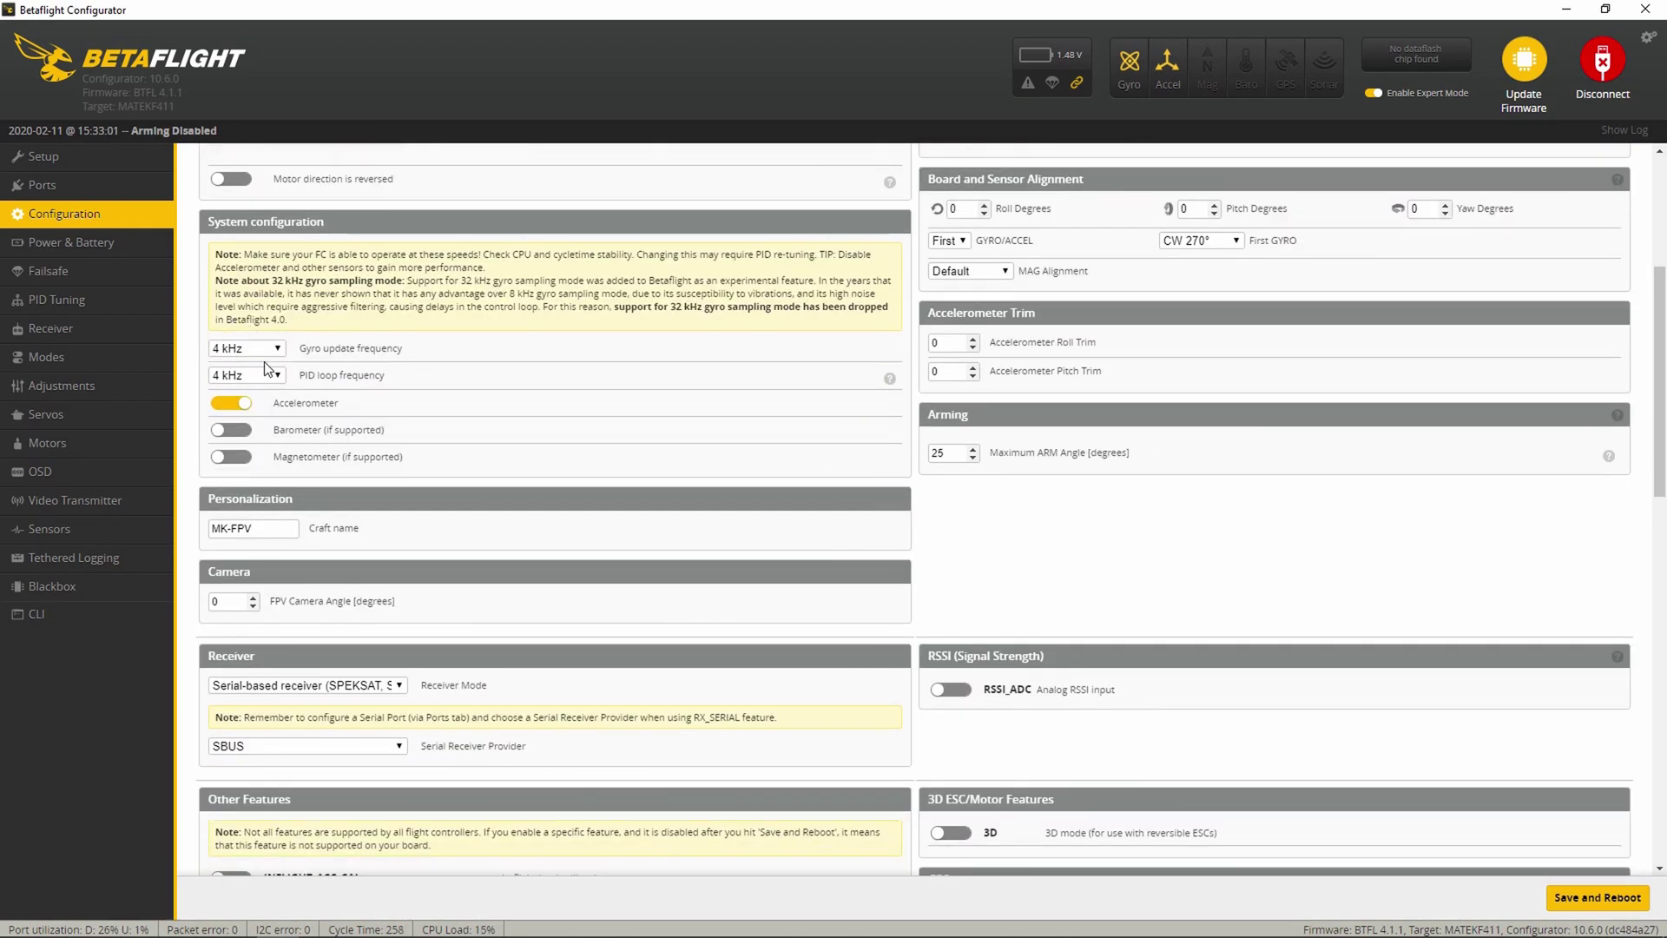
left_click(233, 403)
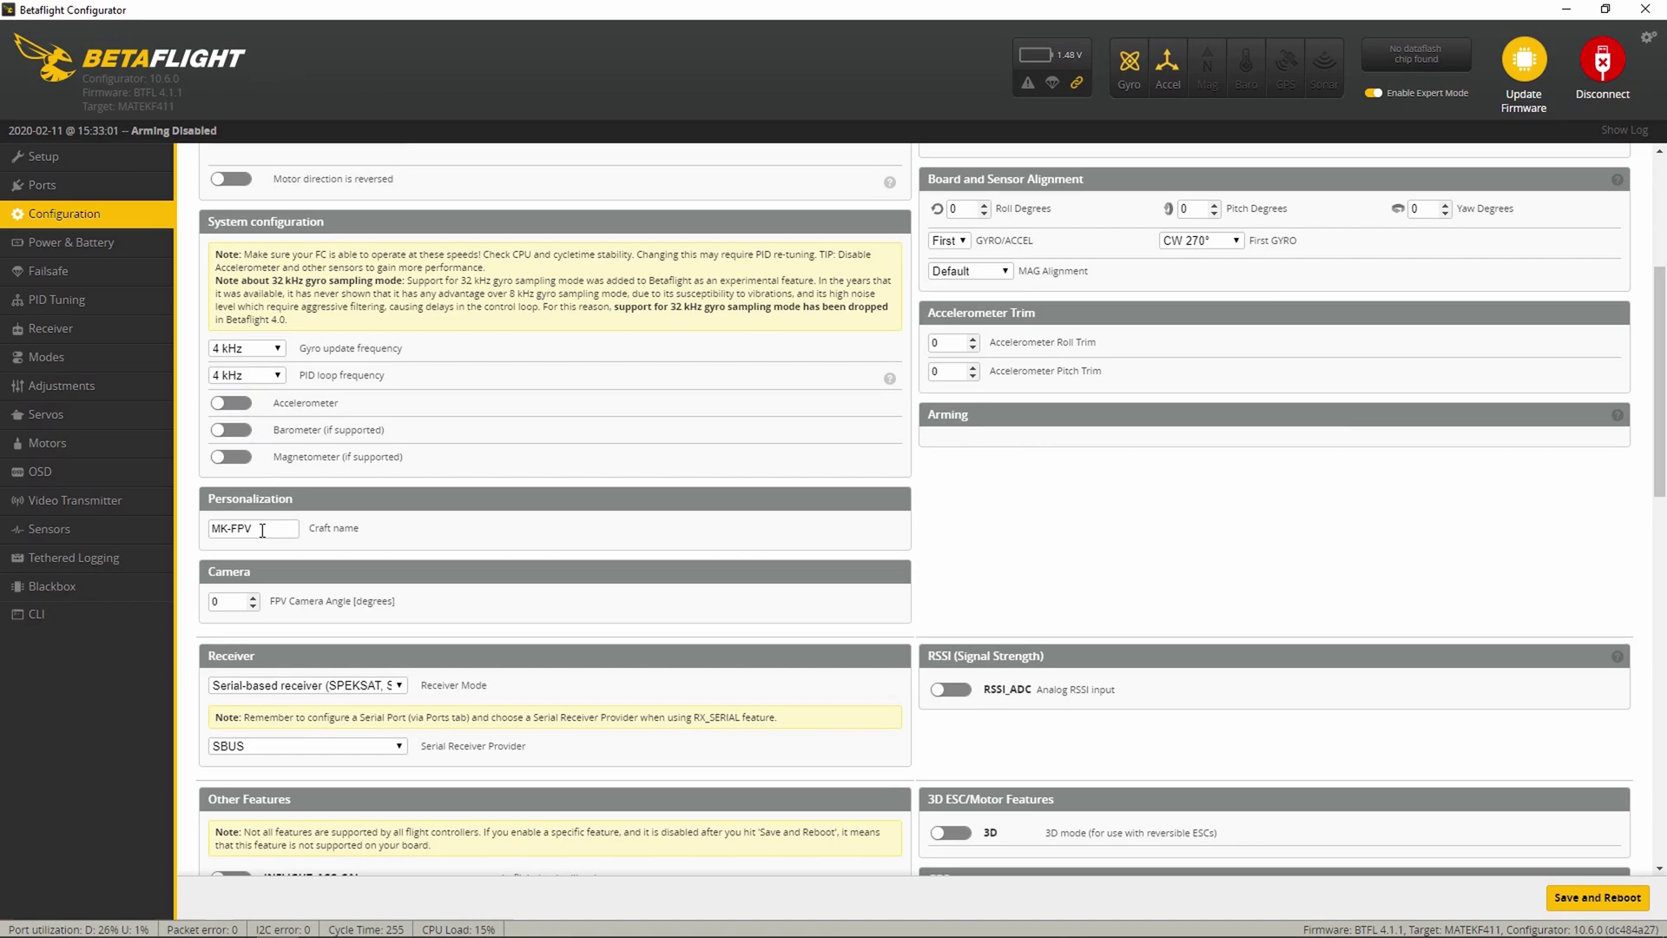
scroll(262, 530, "down", 5)
left_click_drag(927, 222, 1050, 223)
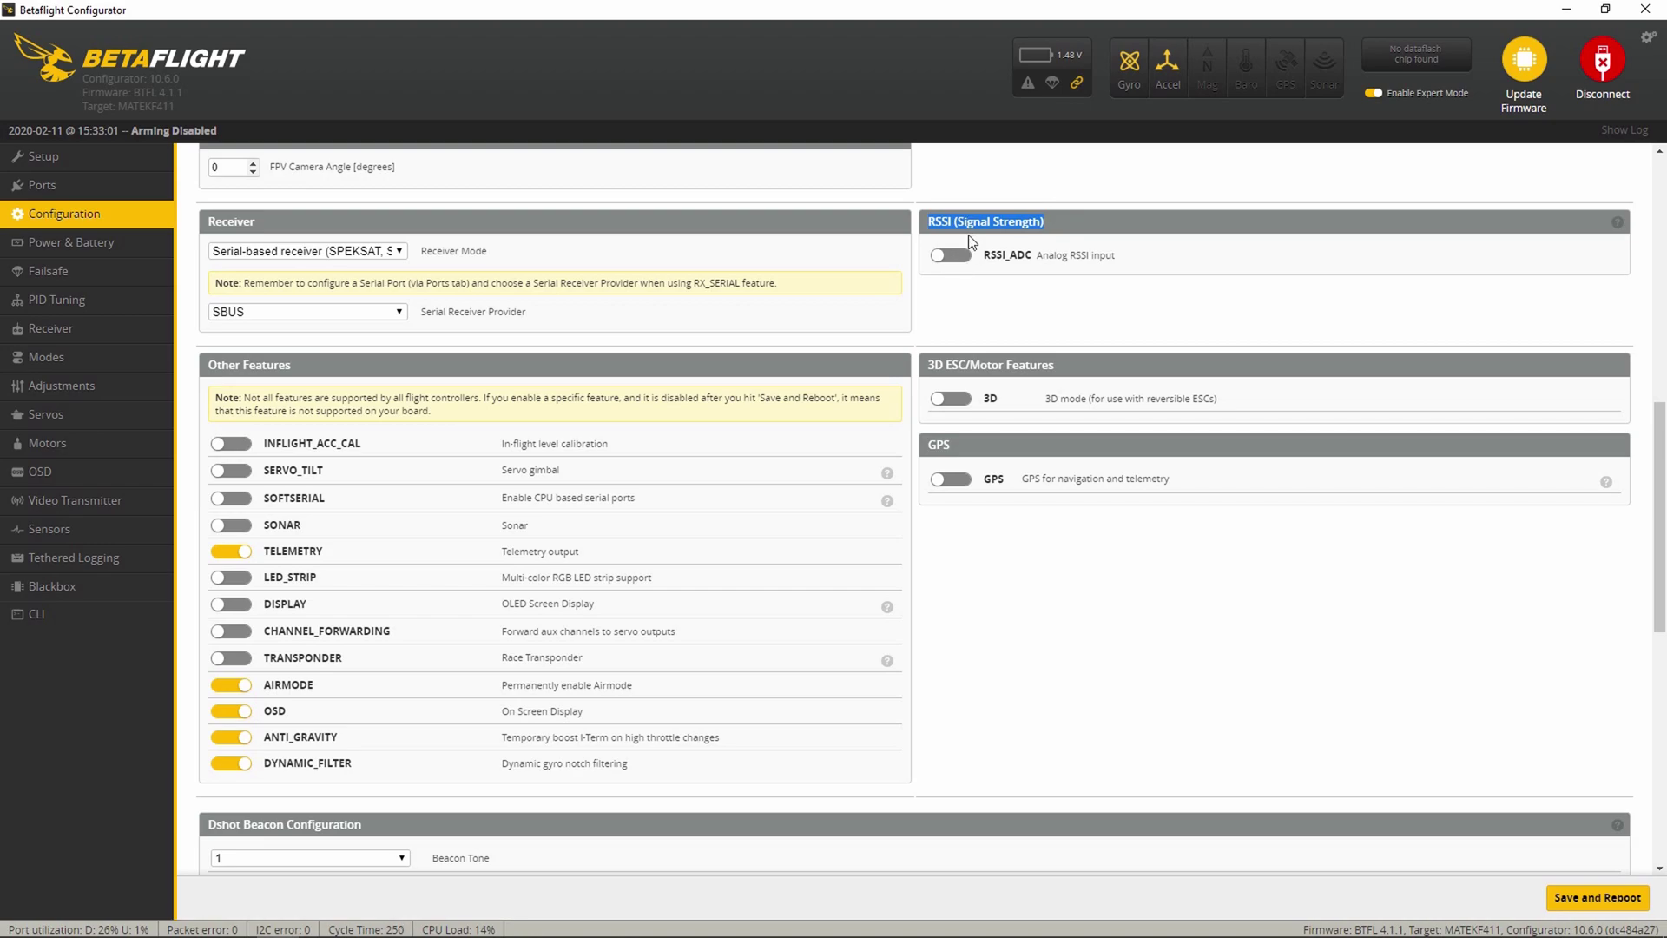
left_click(1056, 227)
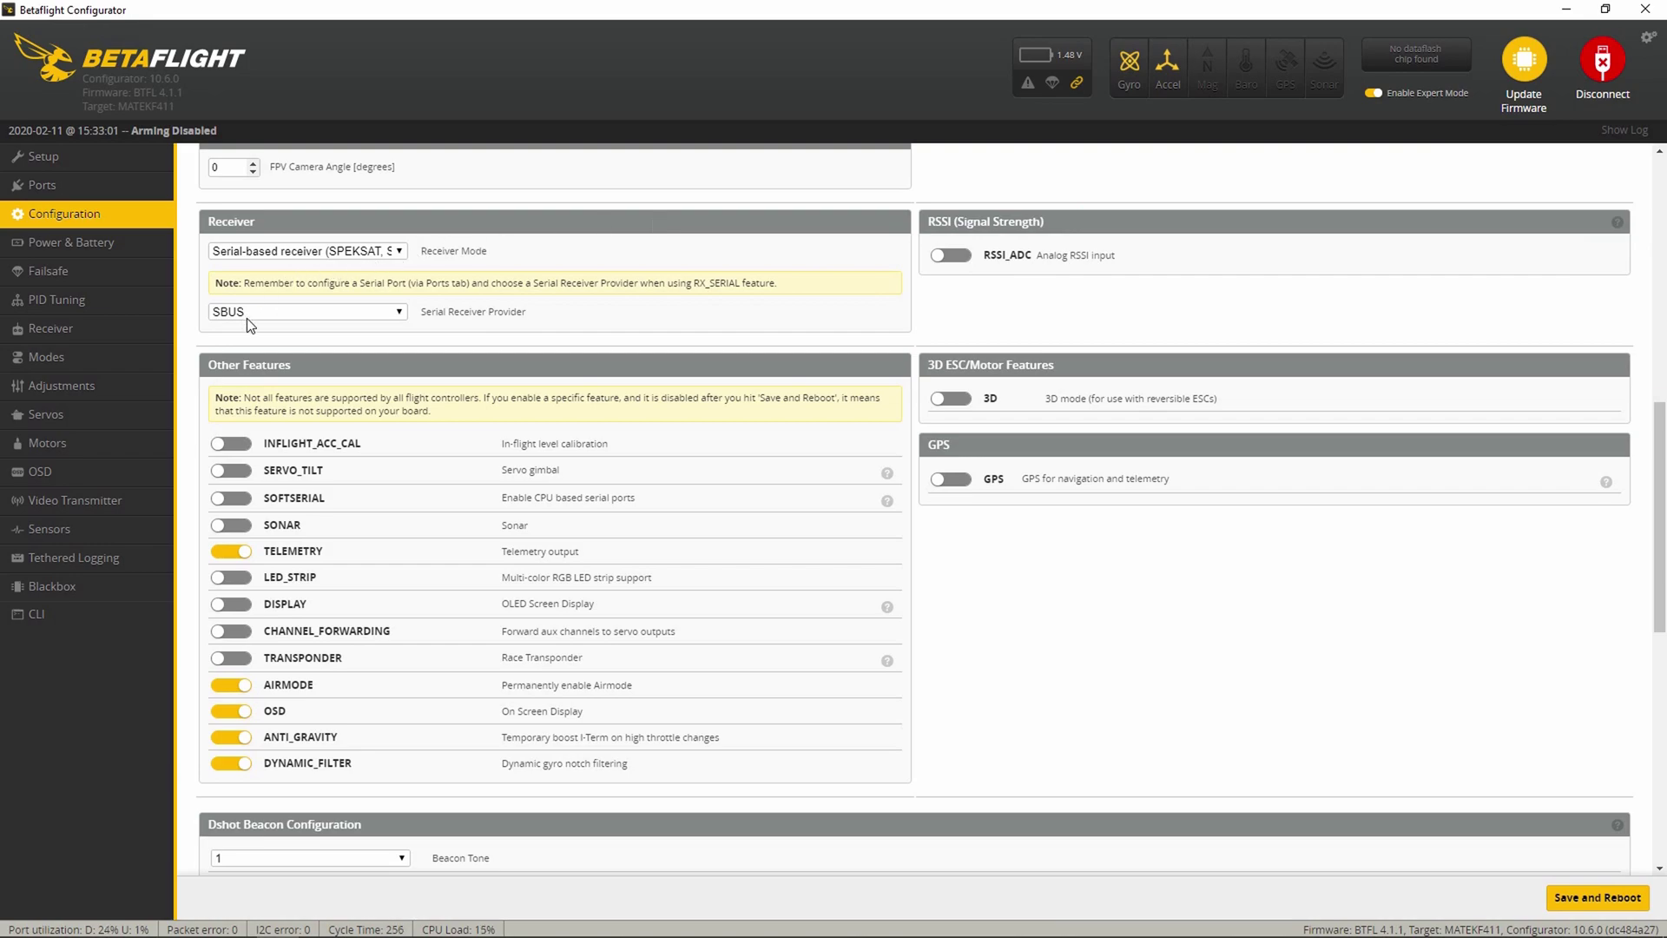
scroll(247, 317, "down", 7)
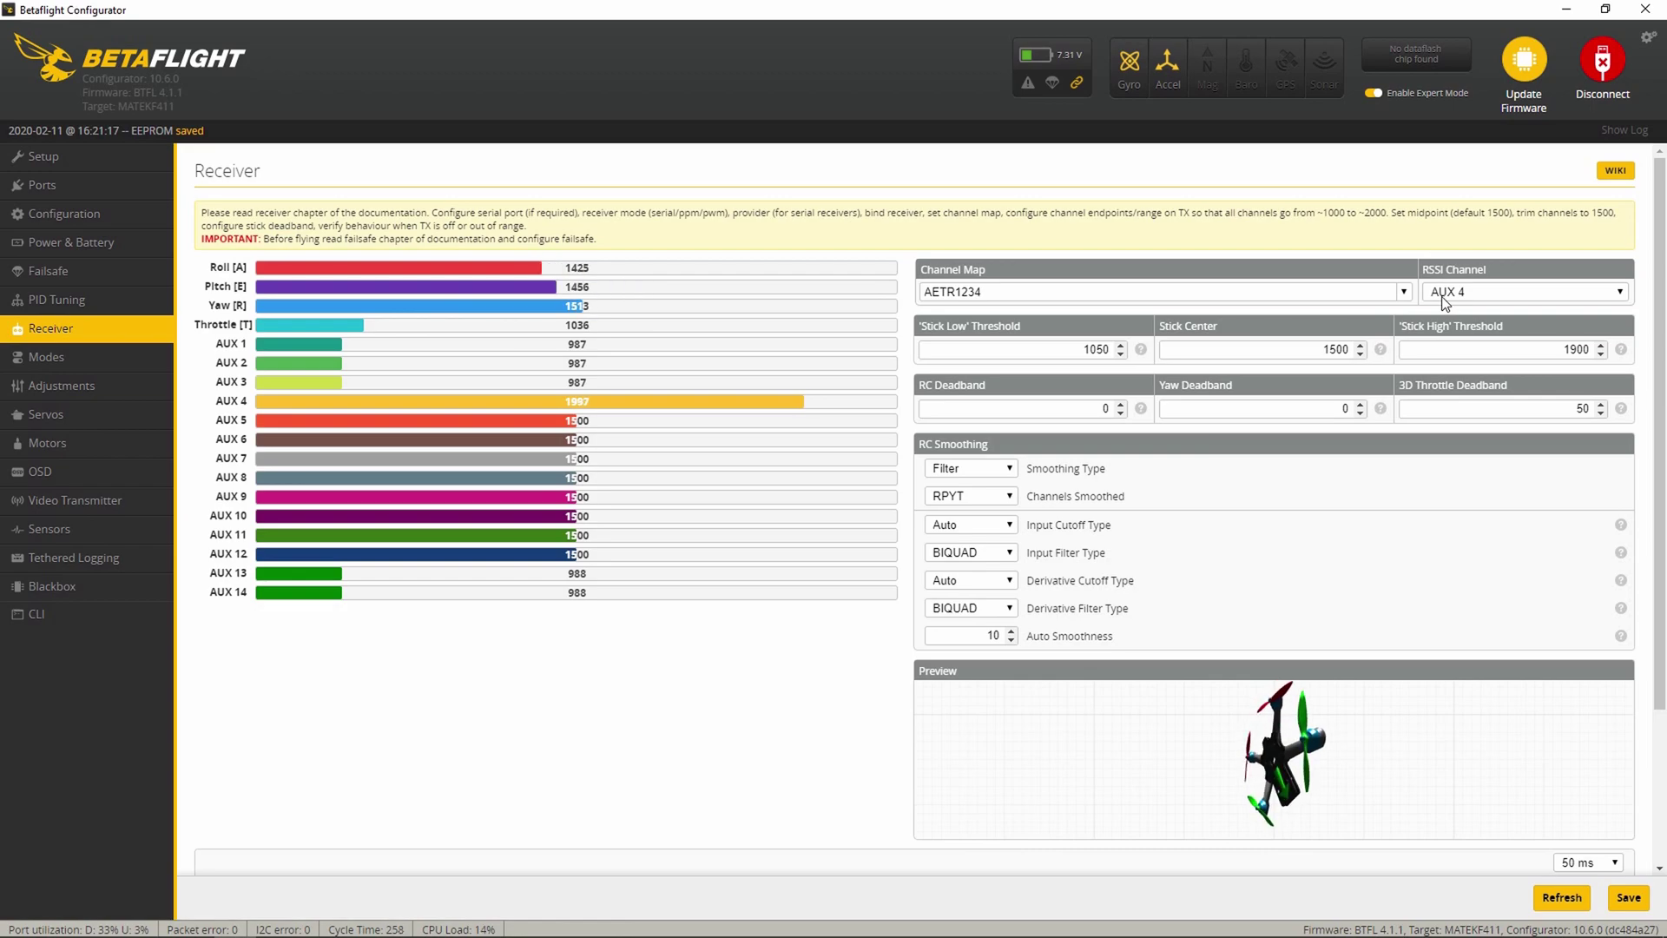
Choose a channel map preset for the receiver and hide the unused flight modes
left_click(1406, 293)
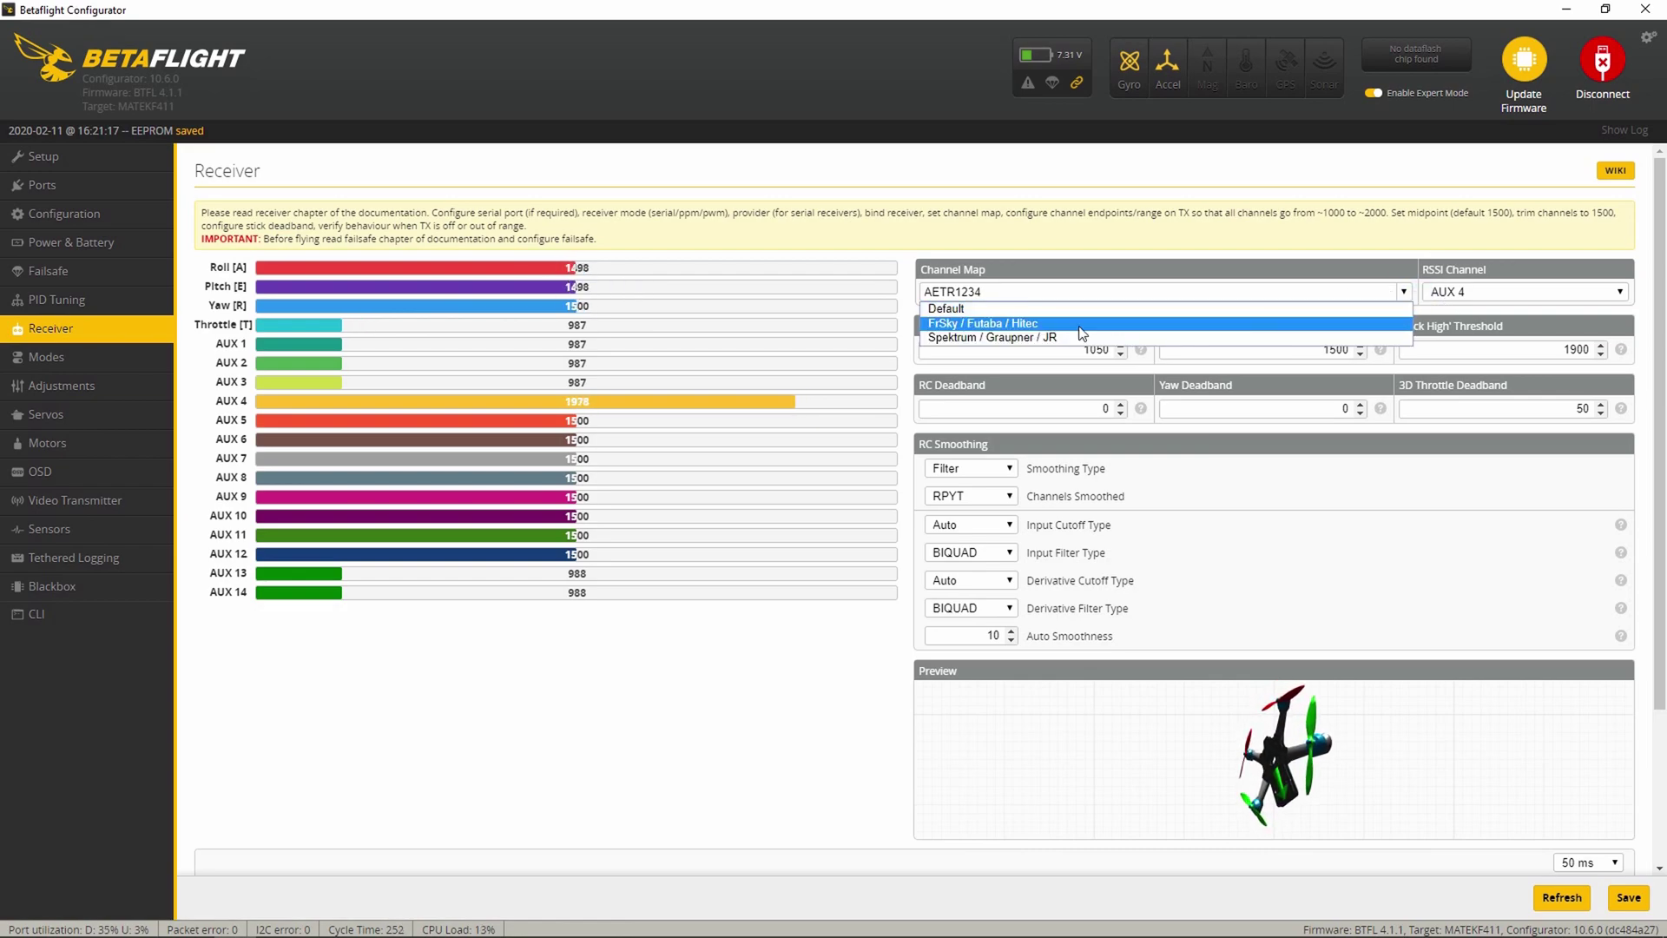
left_click(1034, 337)
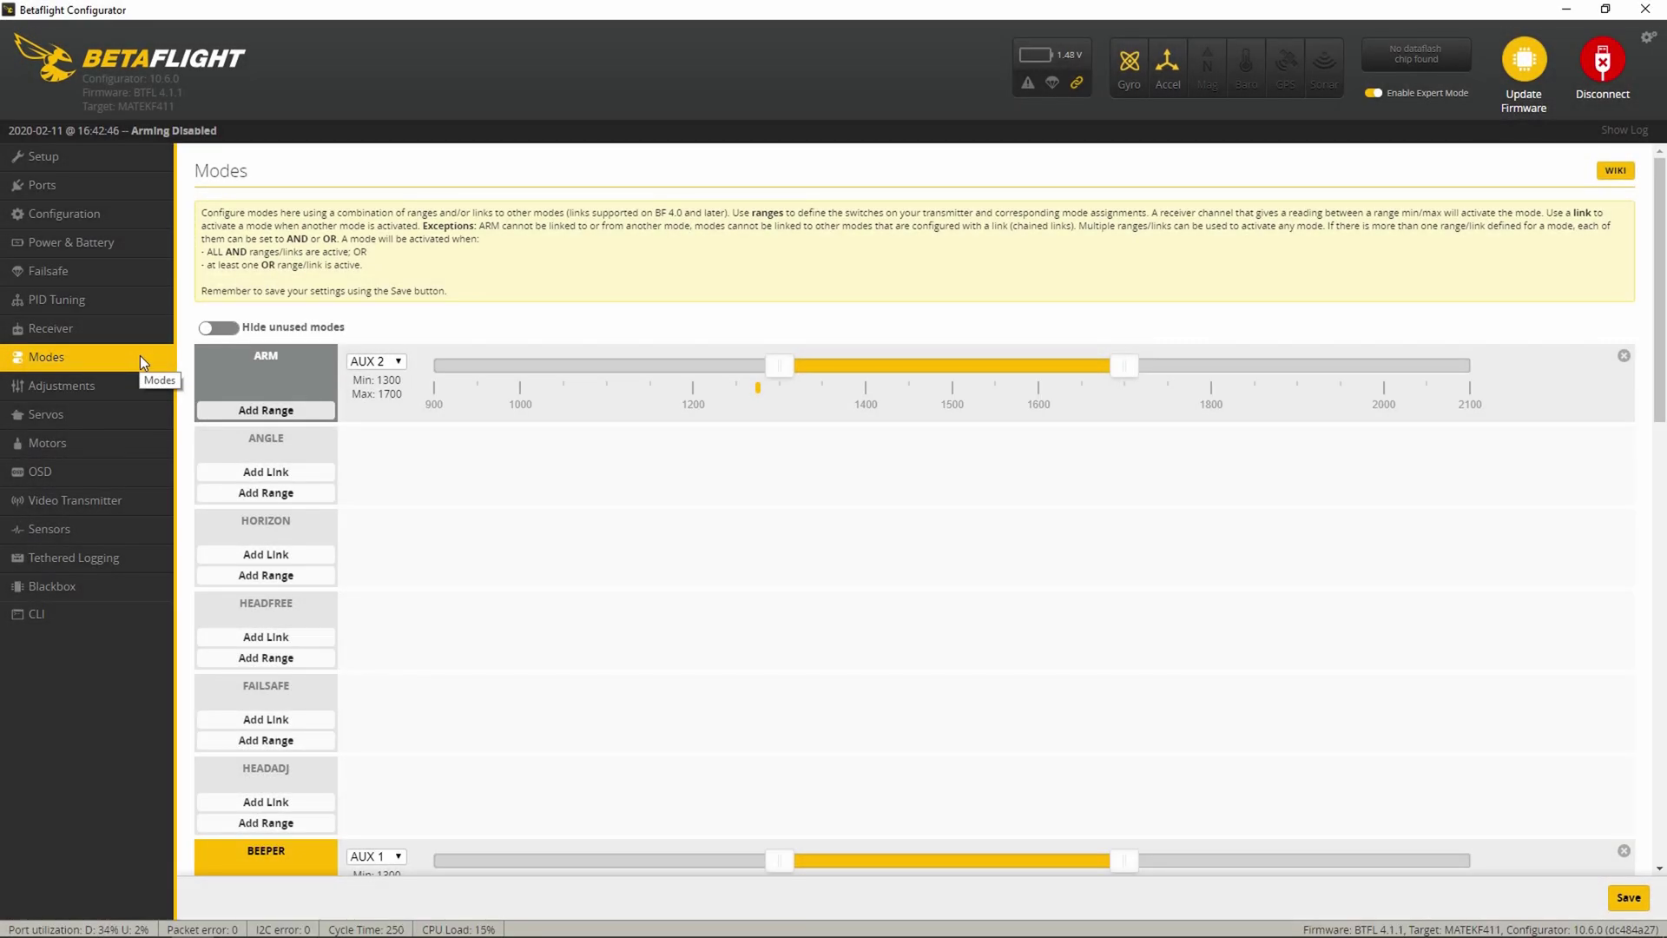
left_click(224, 329)
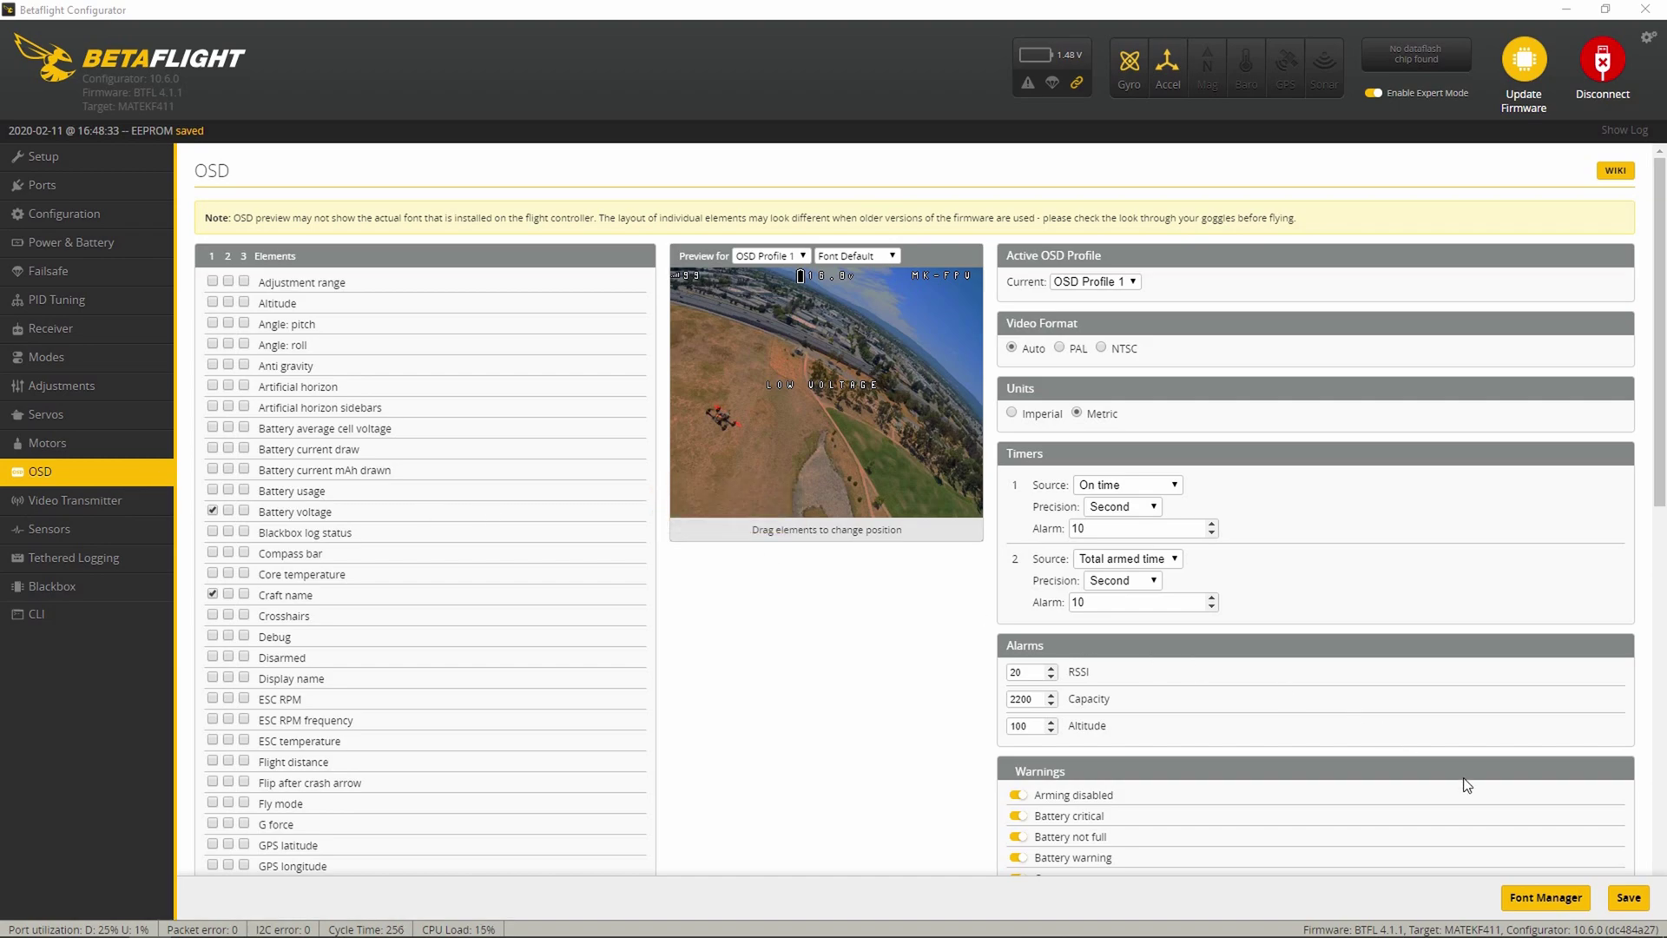
Upload the Default OSD font to the board and disconnect the flight controller
left_click(1537, 903)
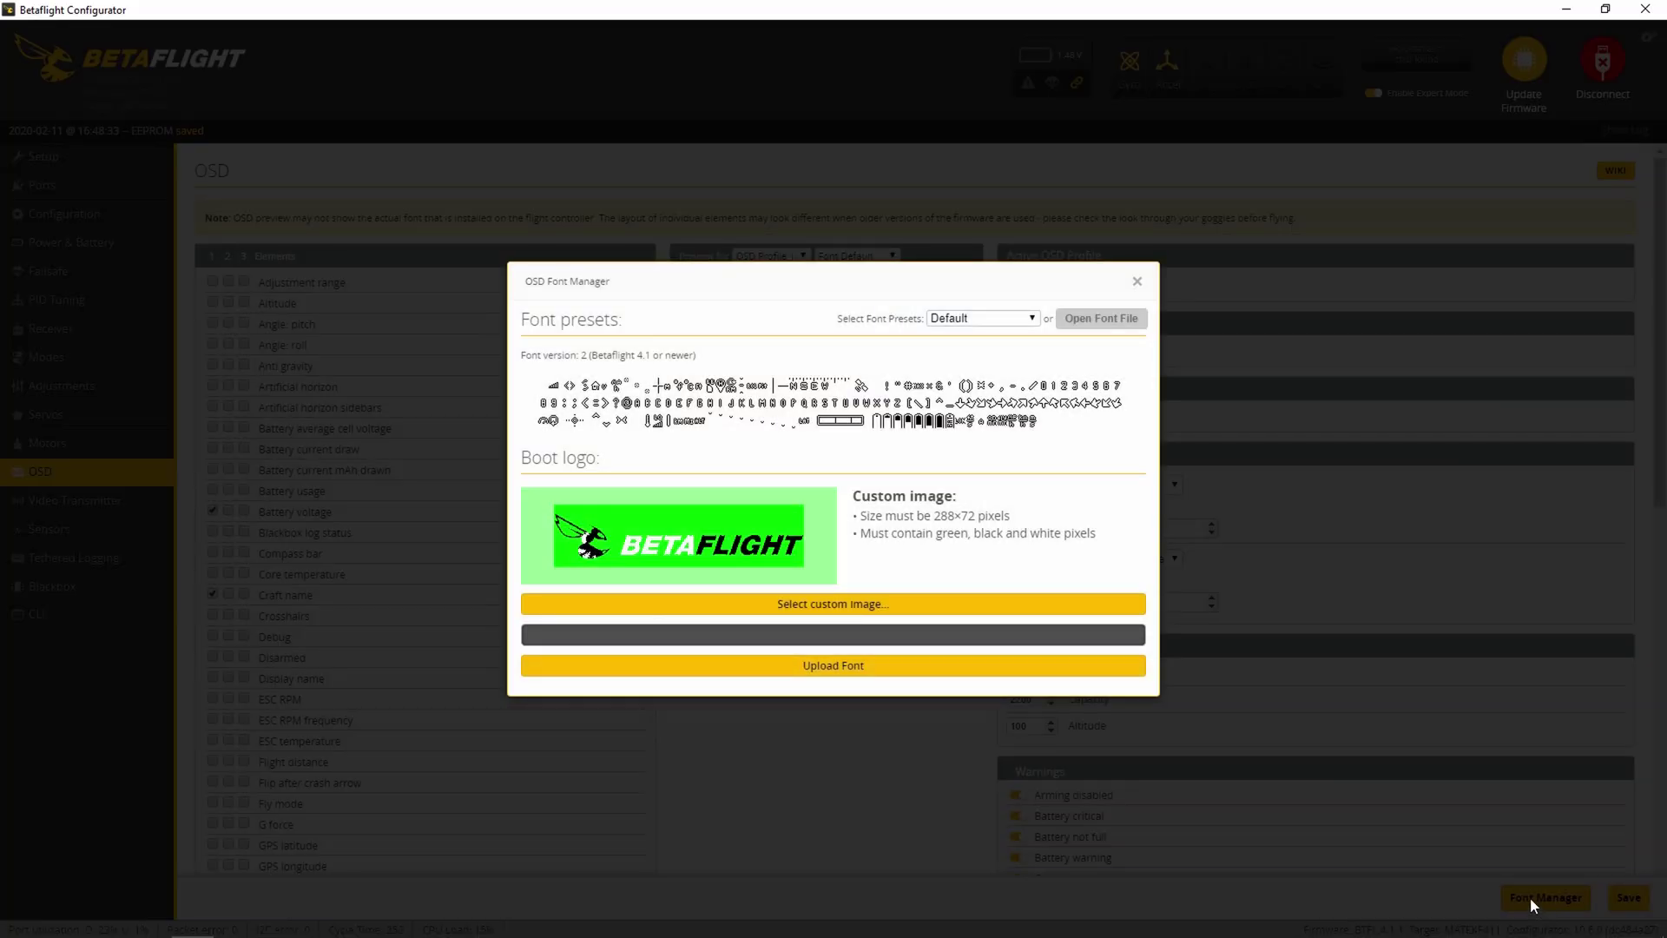
left_click(814, 671)
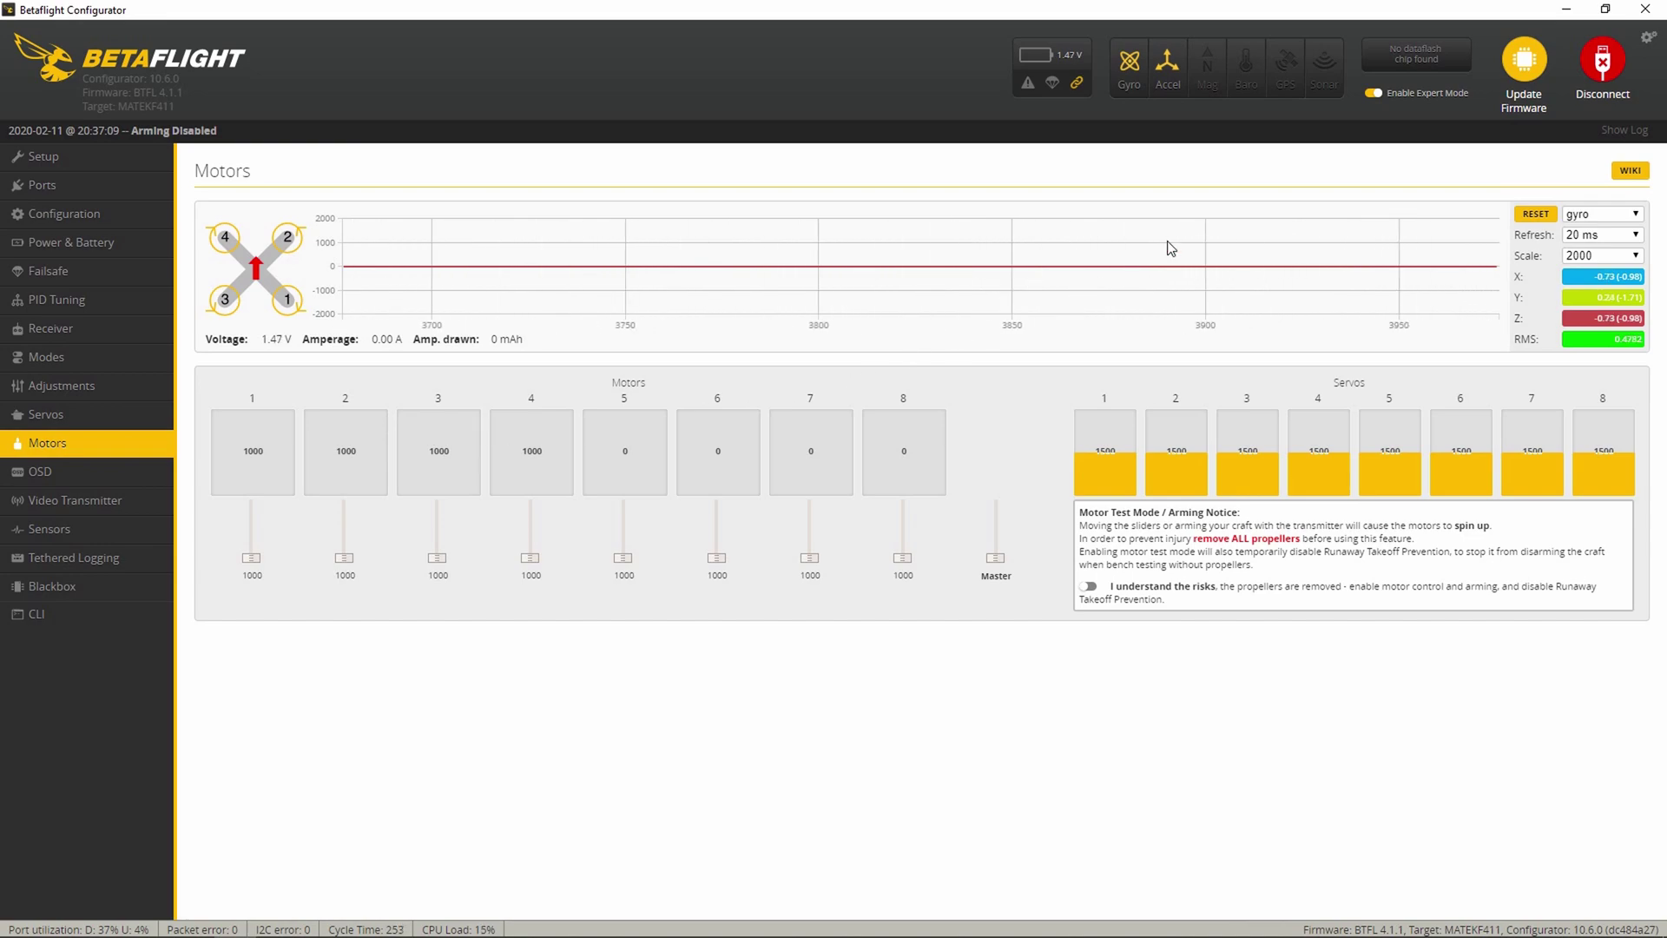
left_click(1604, 65)
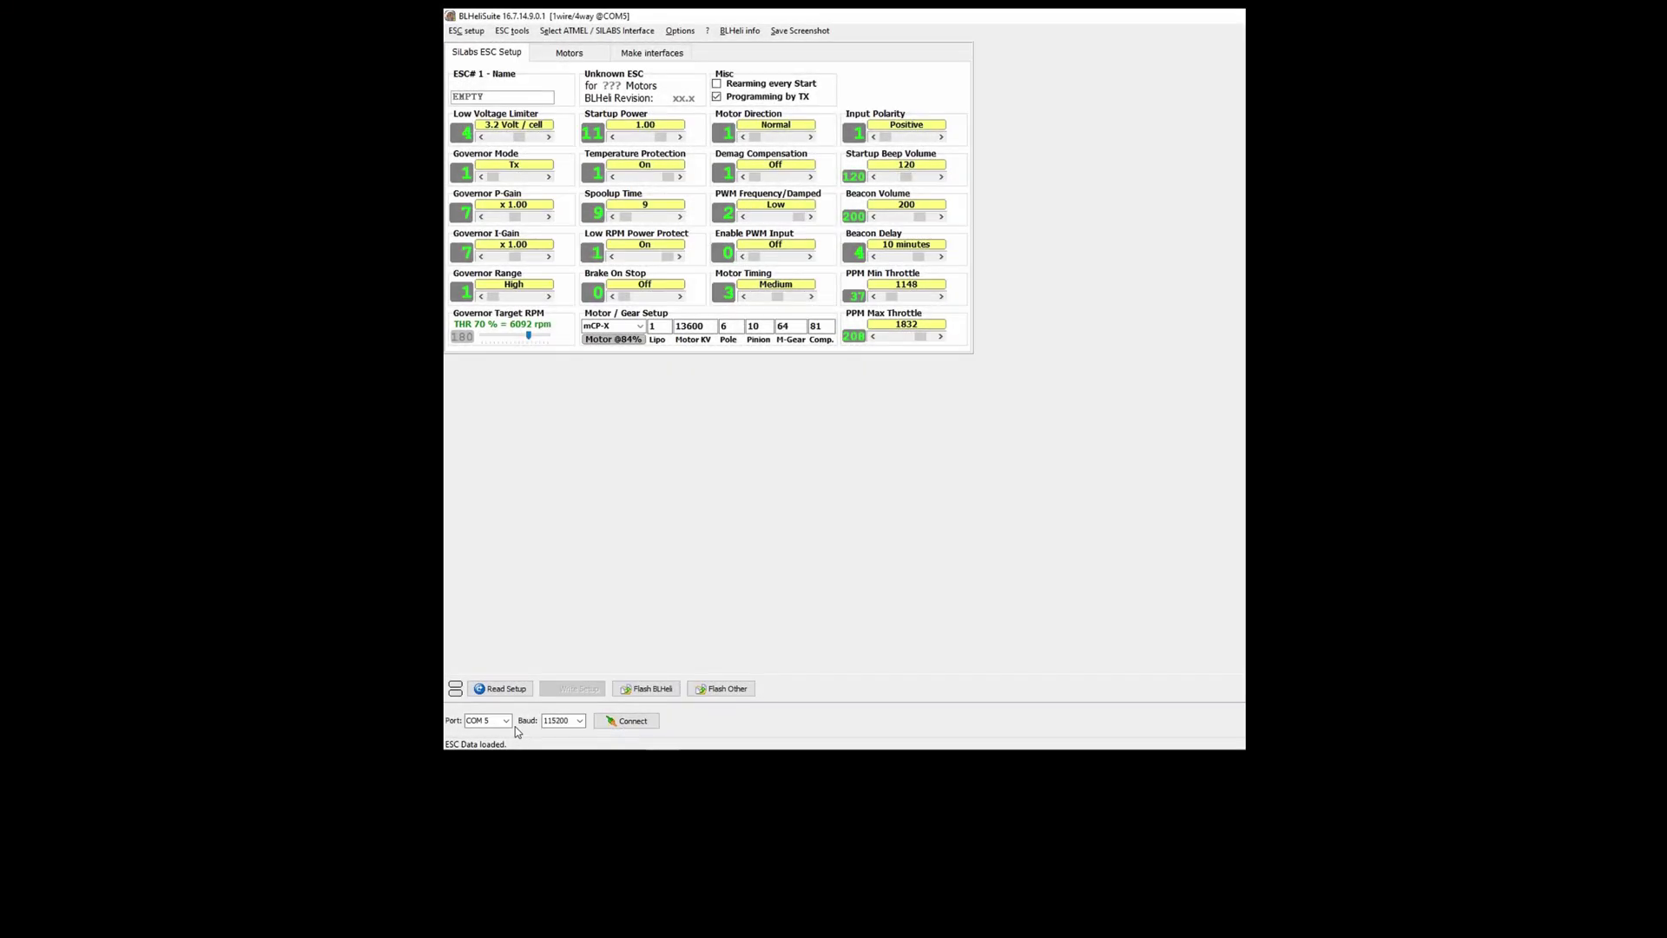
In BLHeliSuite, connect to the flight controller on COM 5 and read the setup of all ESCs
left_click(508, 720)
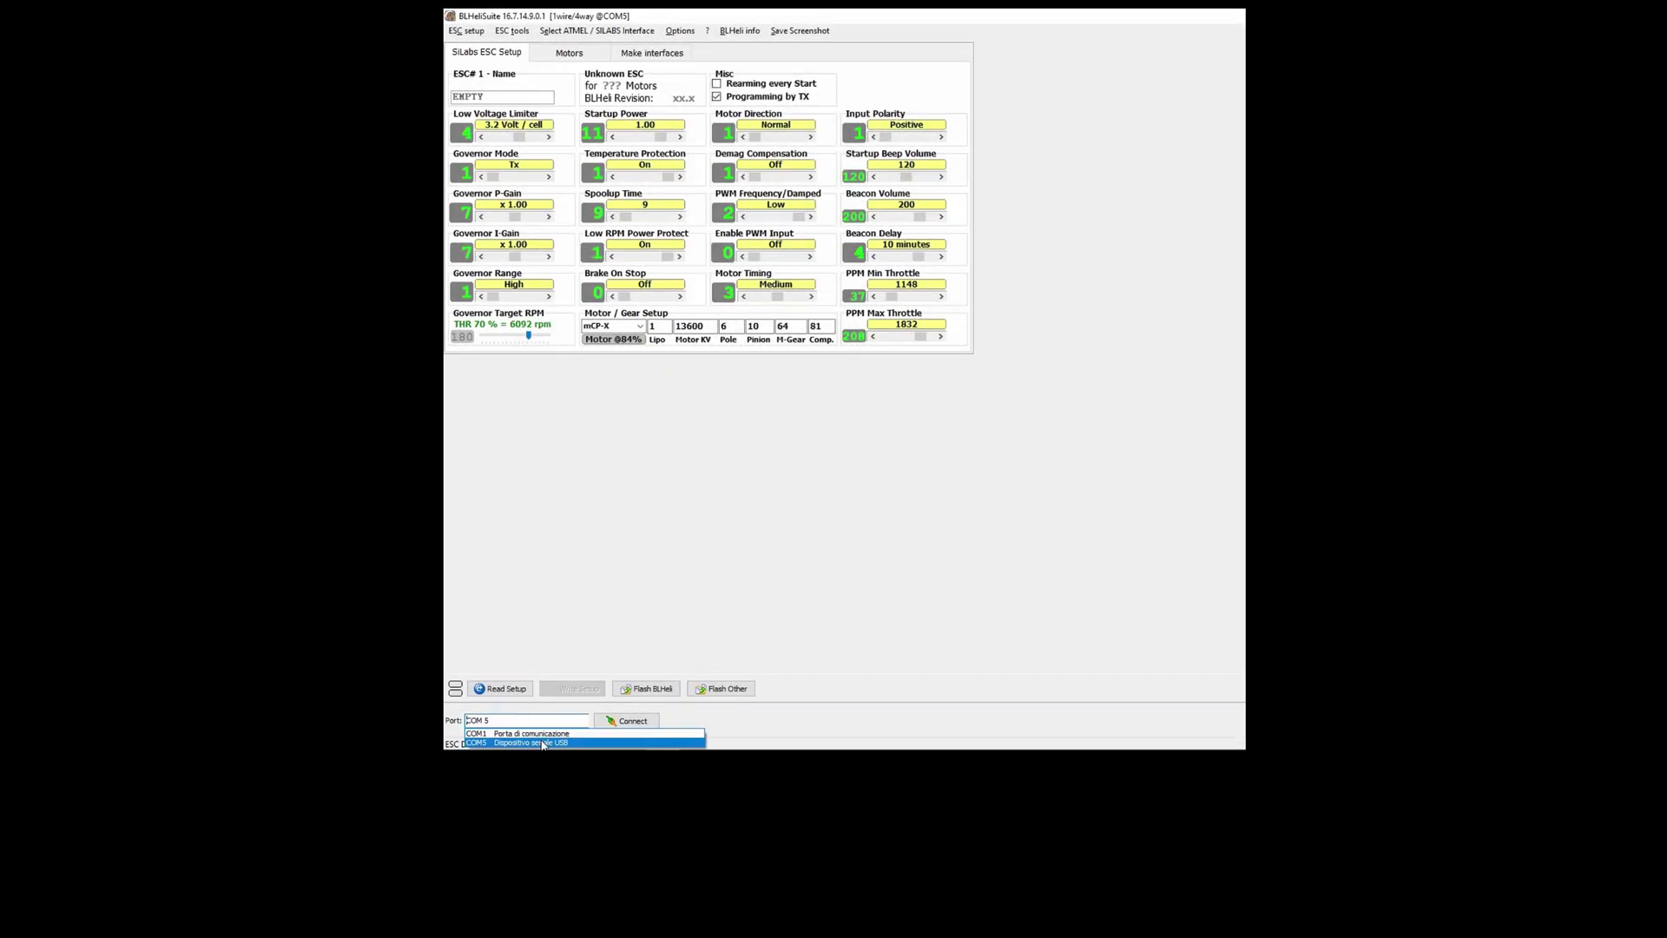
left_click(543, 743)
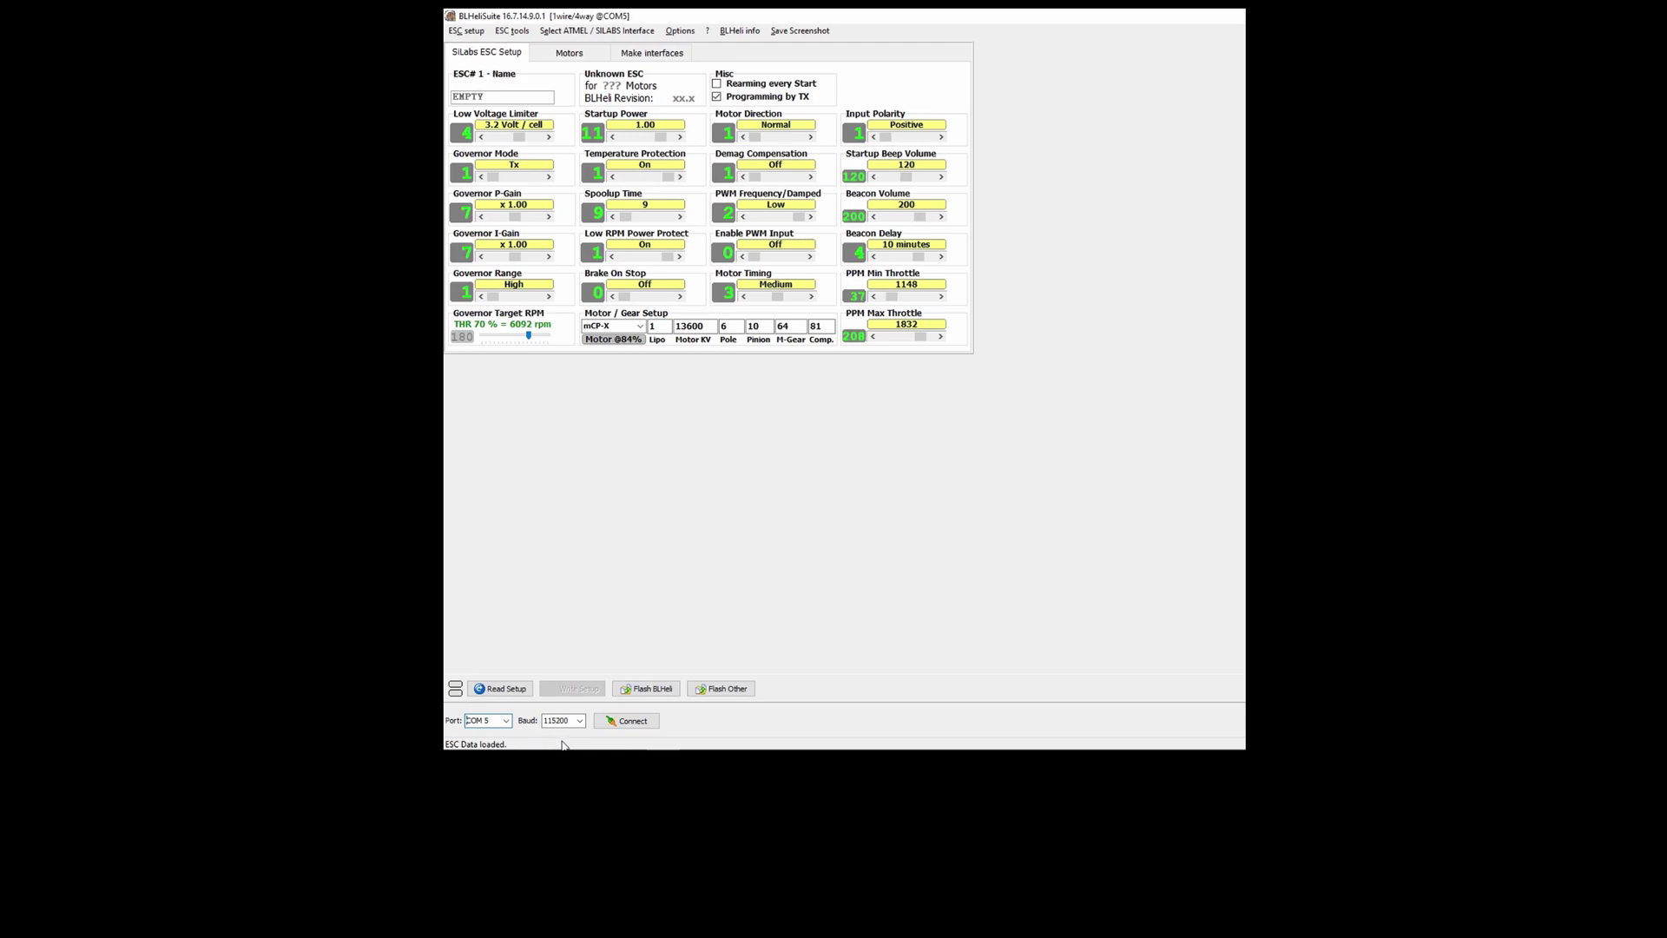
left_click(620, 722)
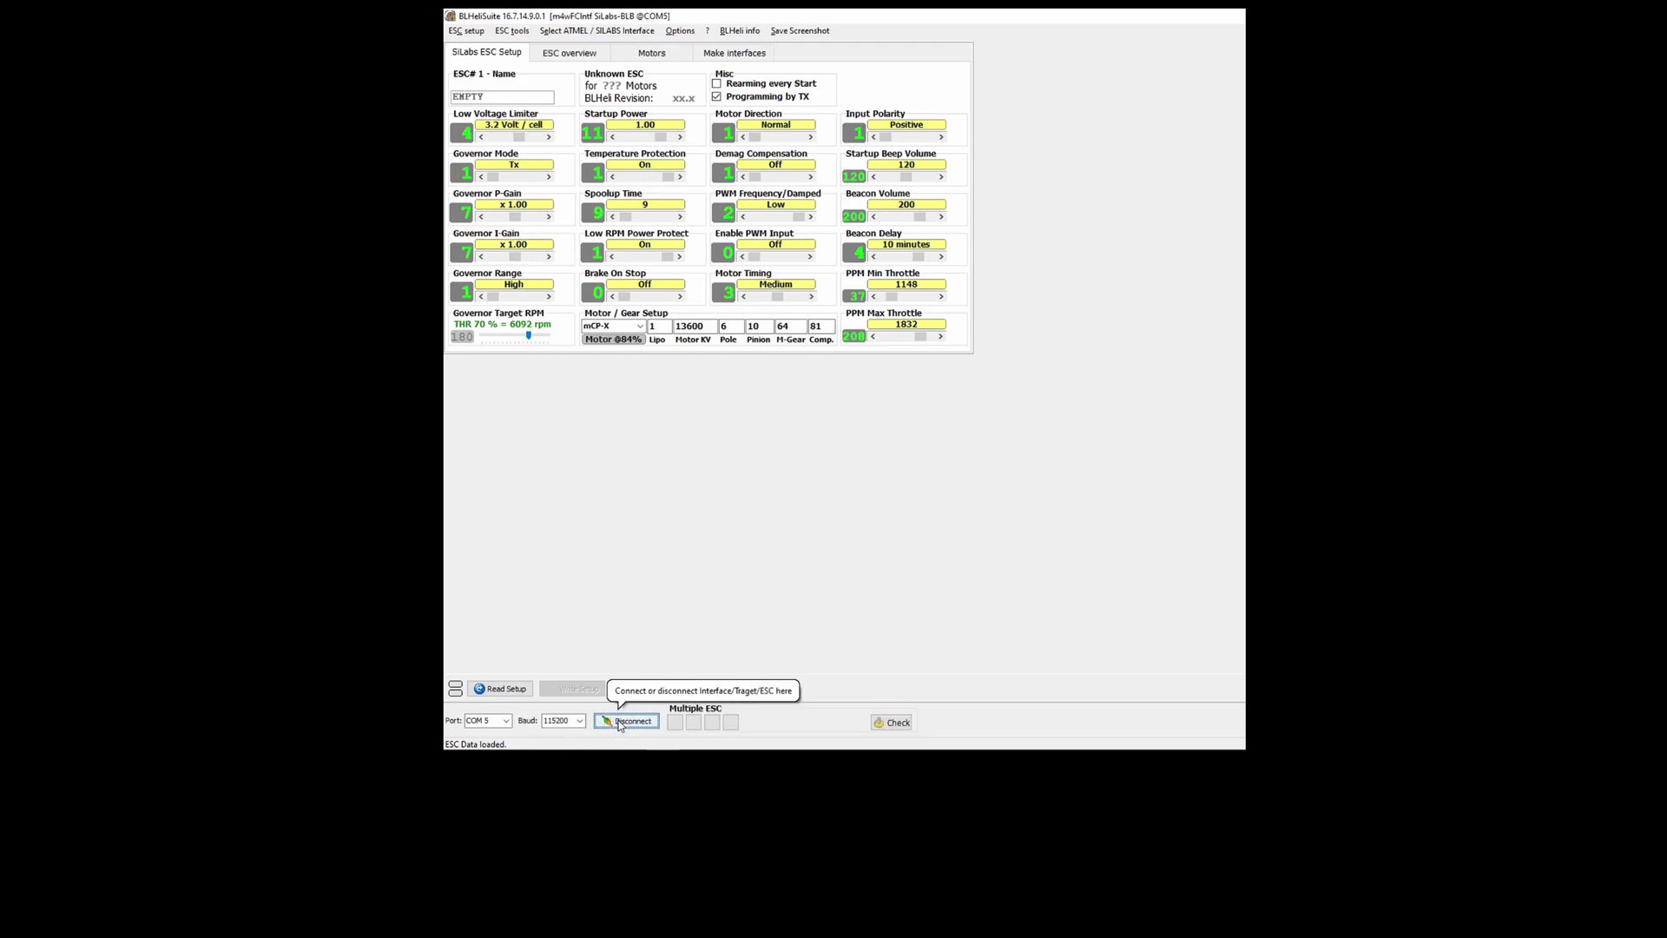
left_click(518, 688)
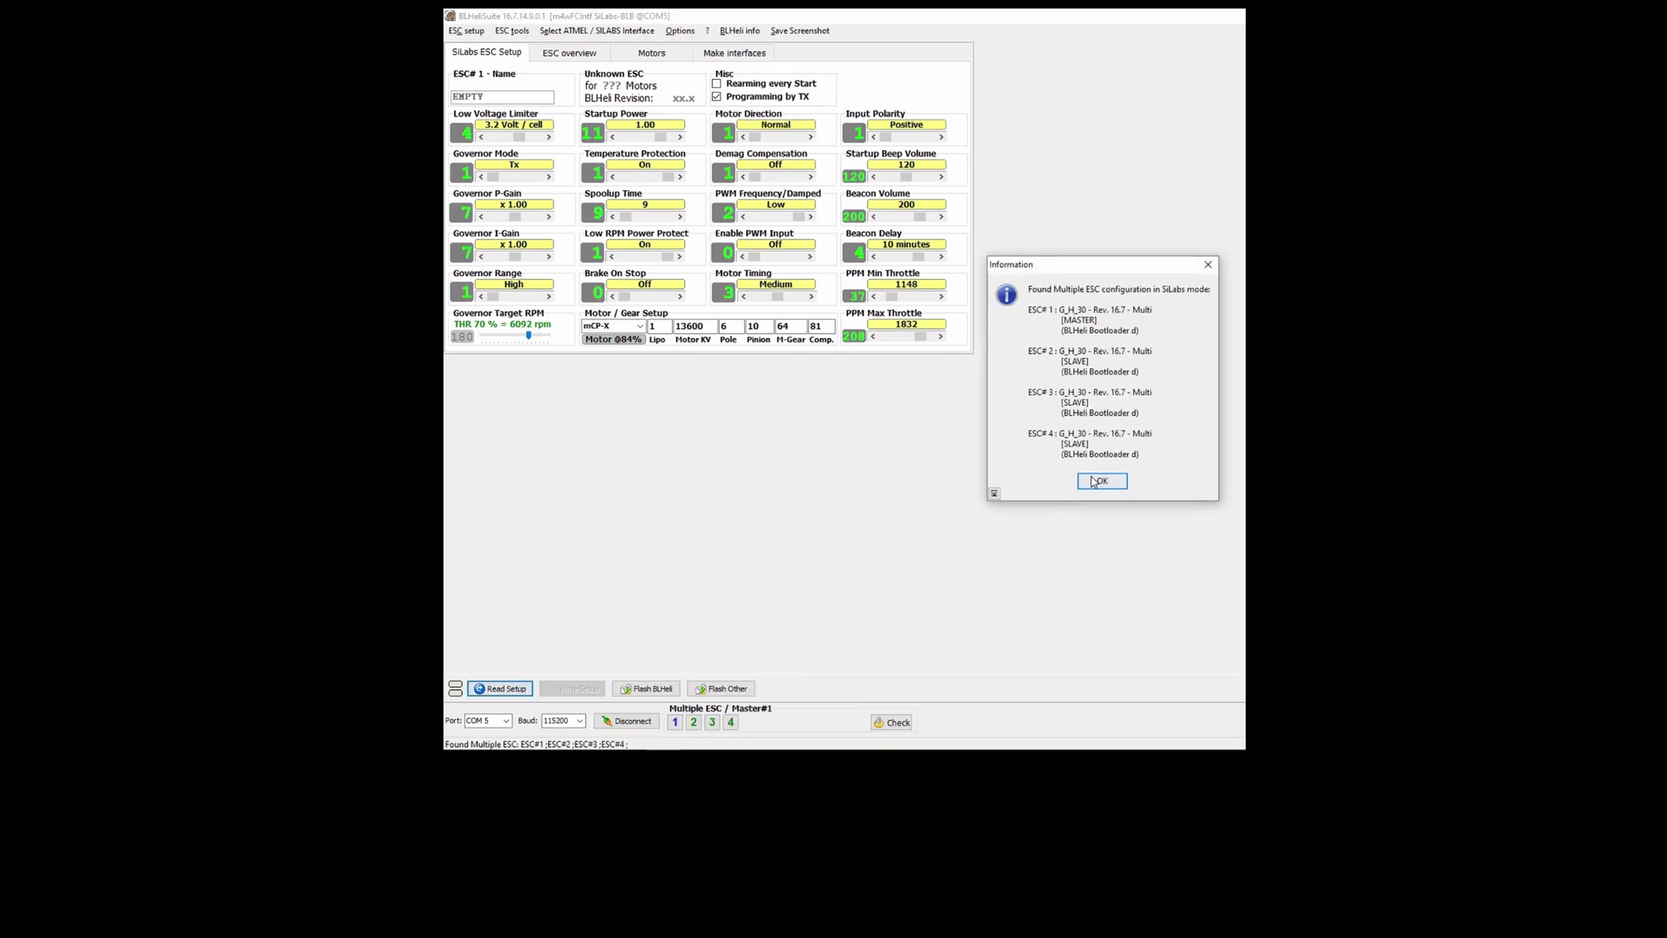
left_click(1096, 480)
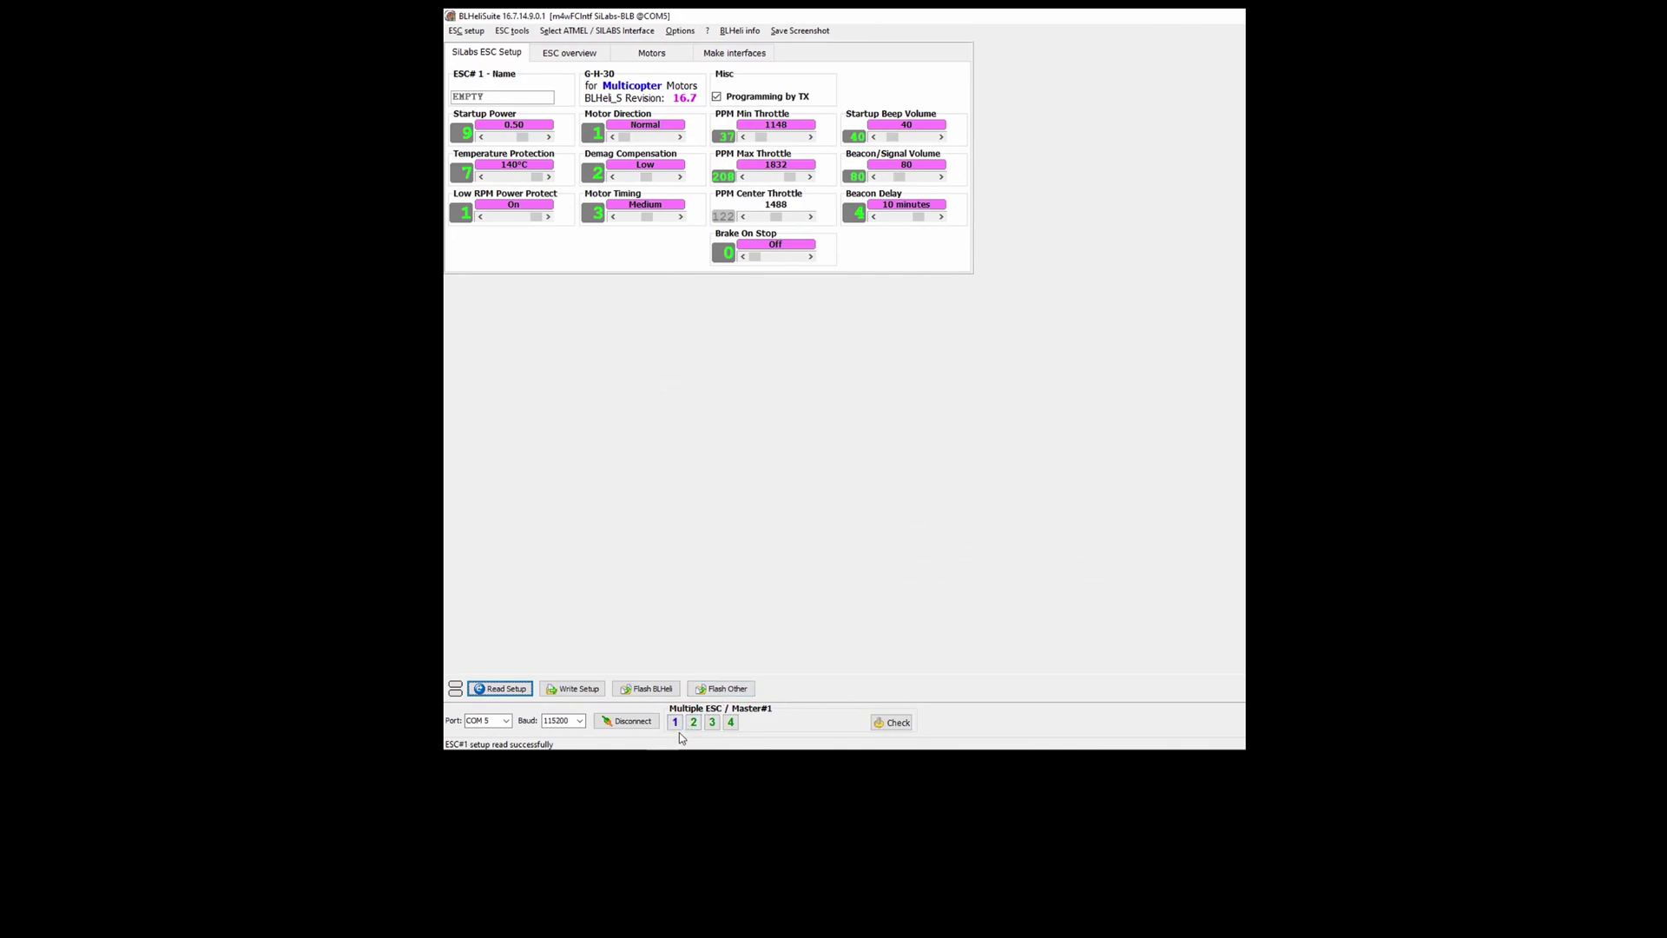
Select only ESC 2, set its motor direction to Reversed, and write the setup
left_click(676, 726)
left_click(712, 724)
left_click(734, 724)
left_click(680, 137)
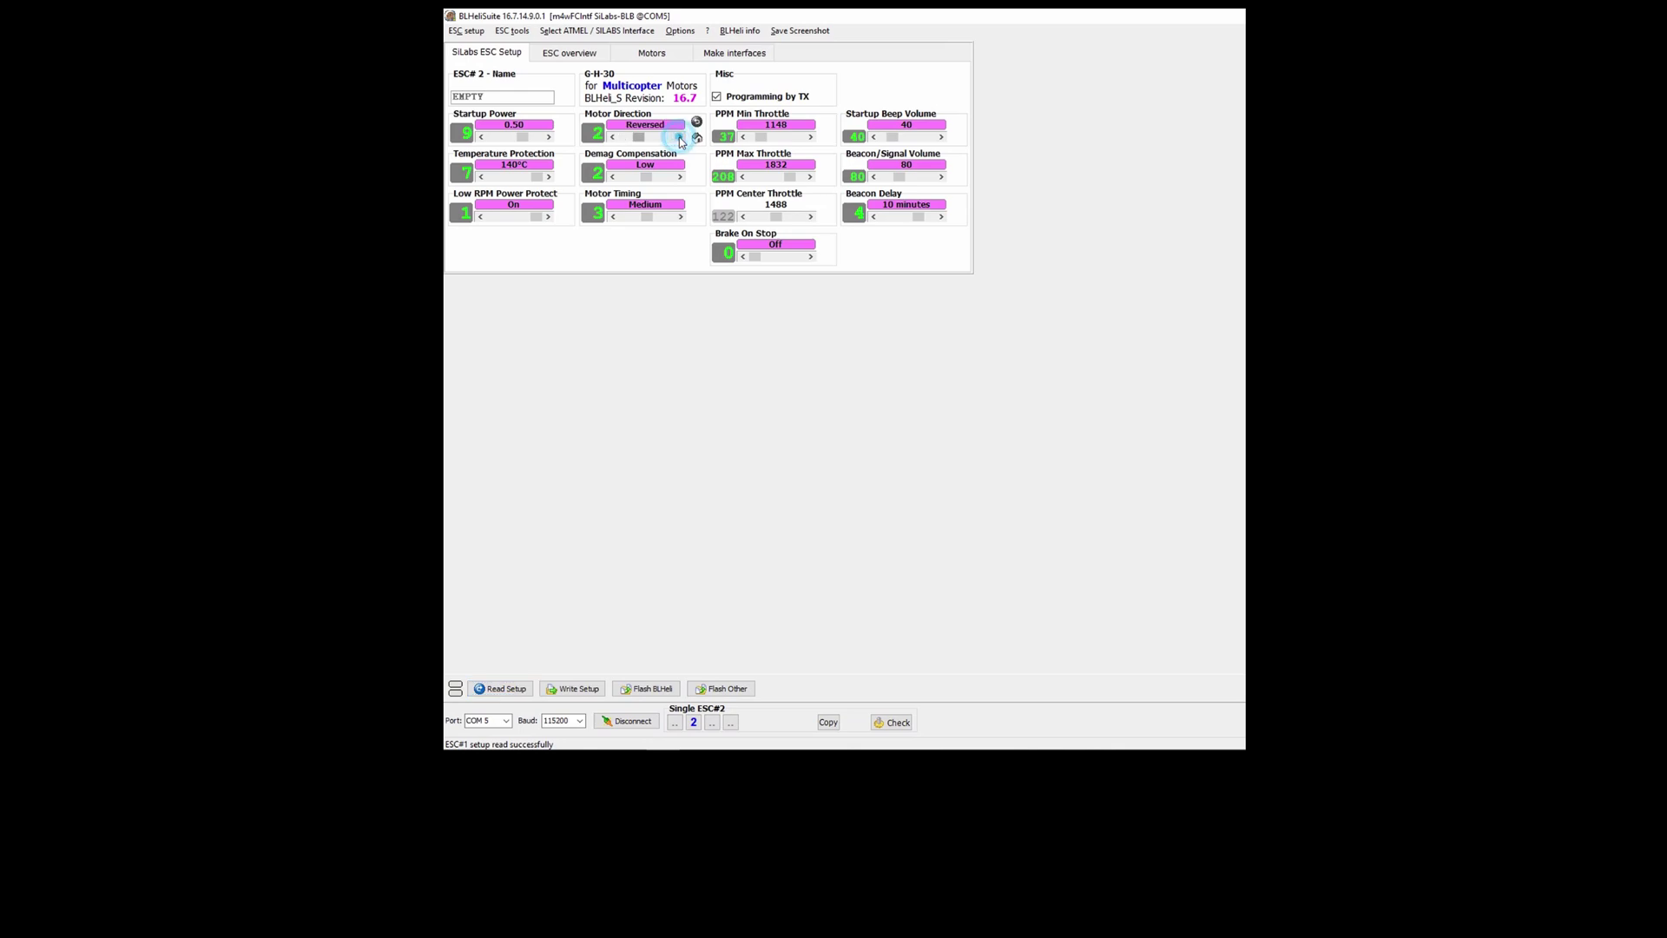
left_click(574, 690)
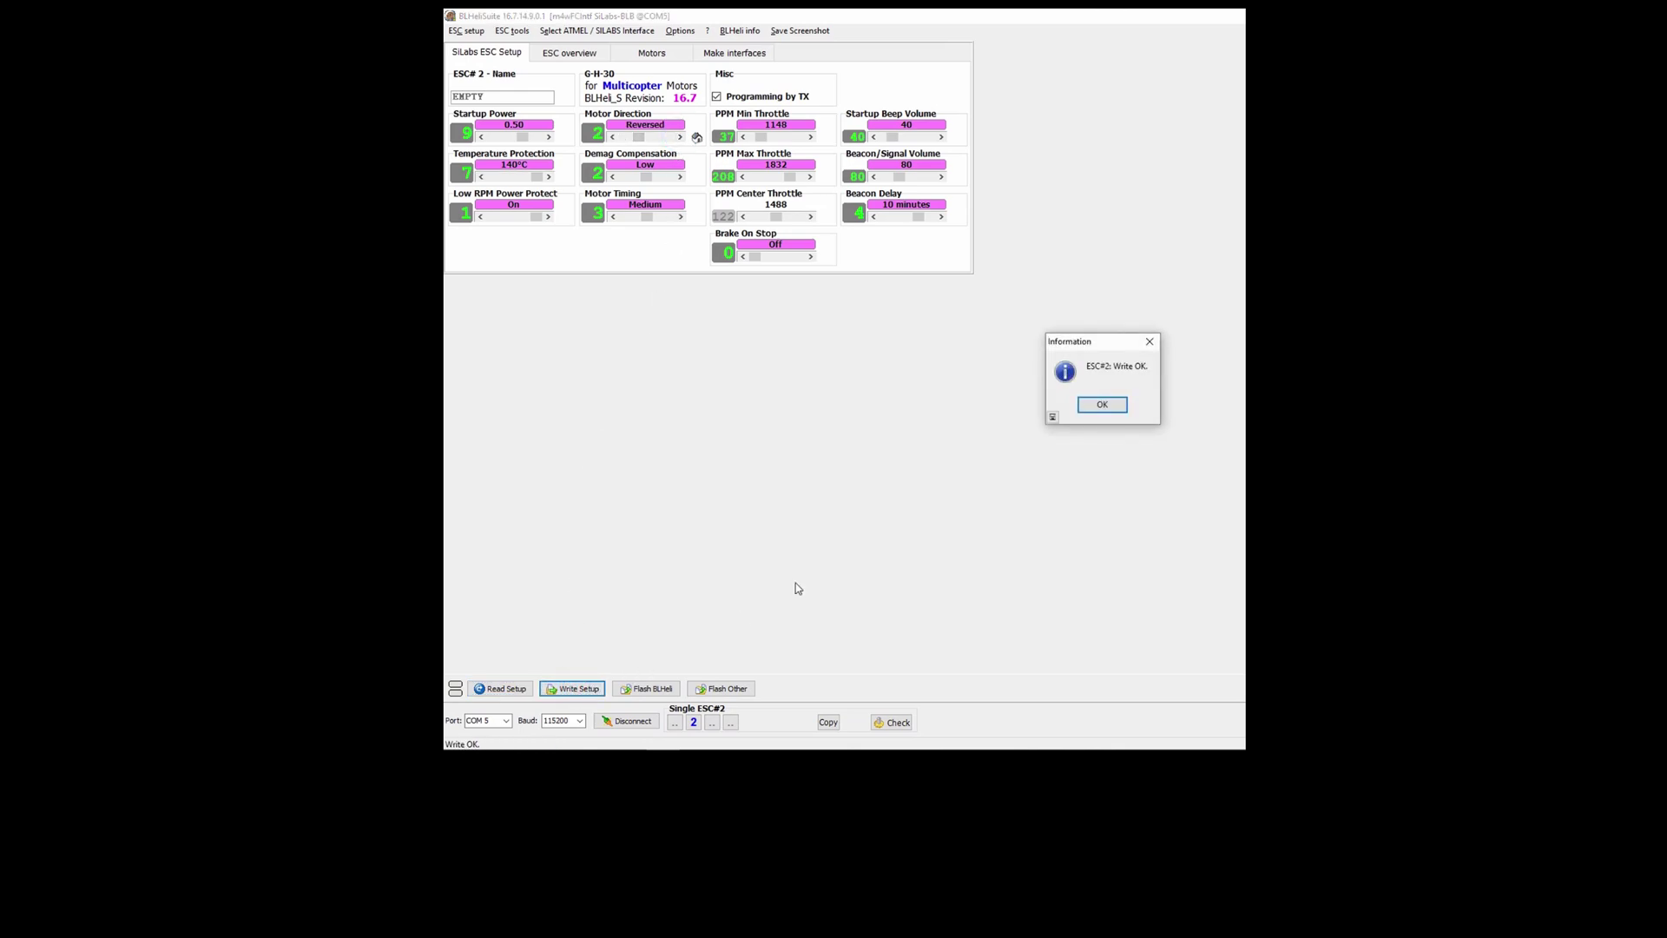
left_click(1099, 405)
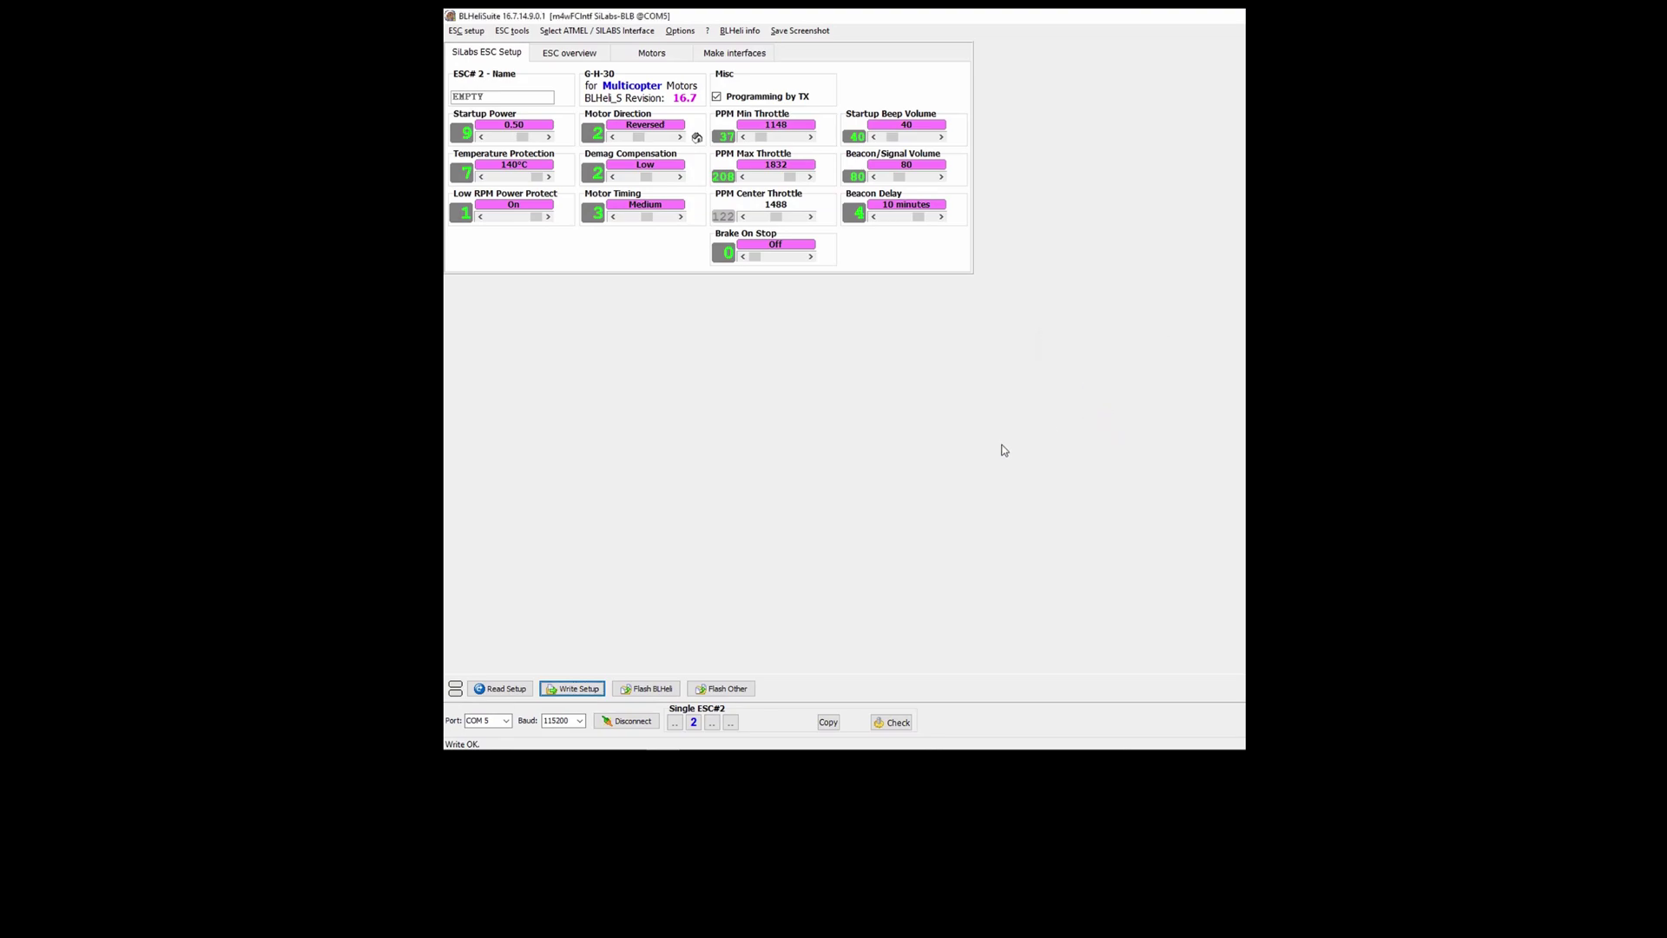
Select only ESC 3, write its setup with motor direction Reversed, and show the overview of all ESCs
left_click(695, 721)
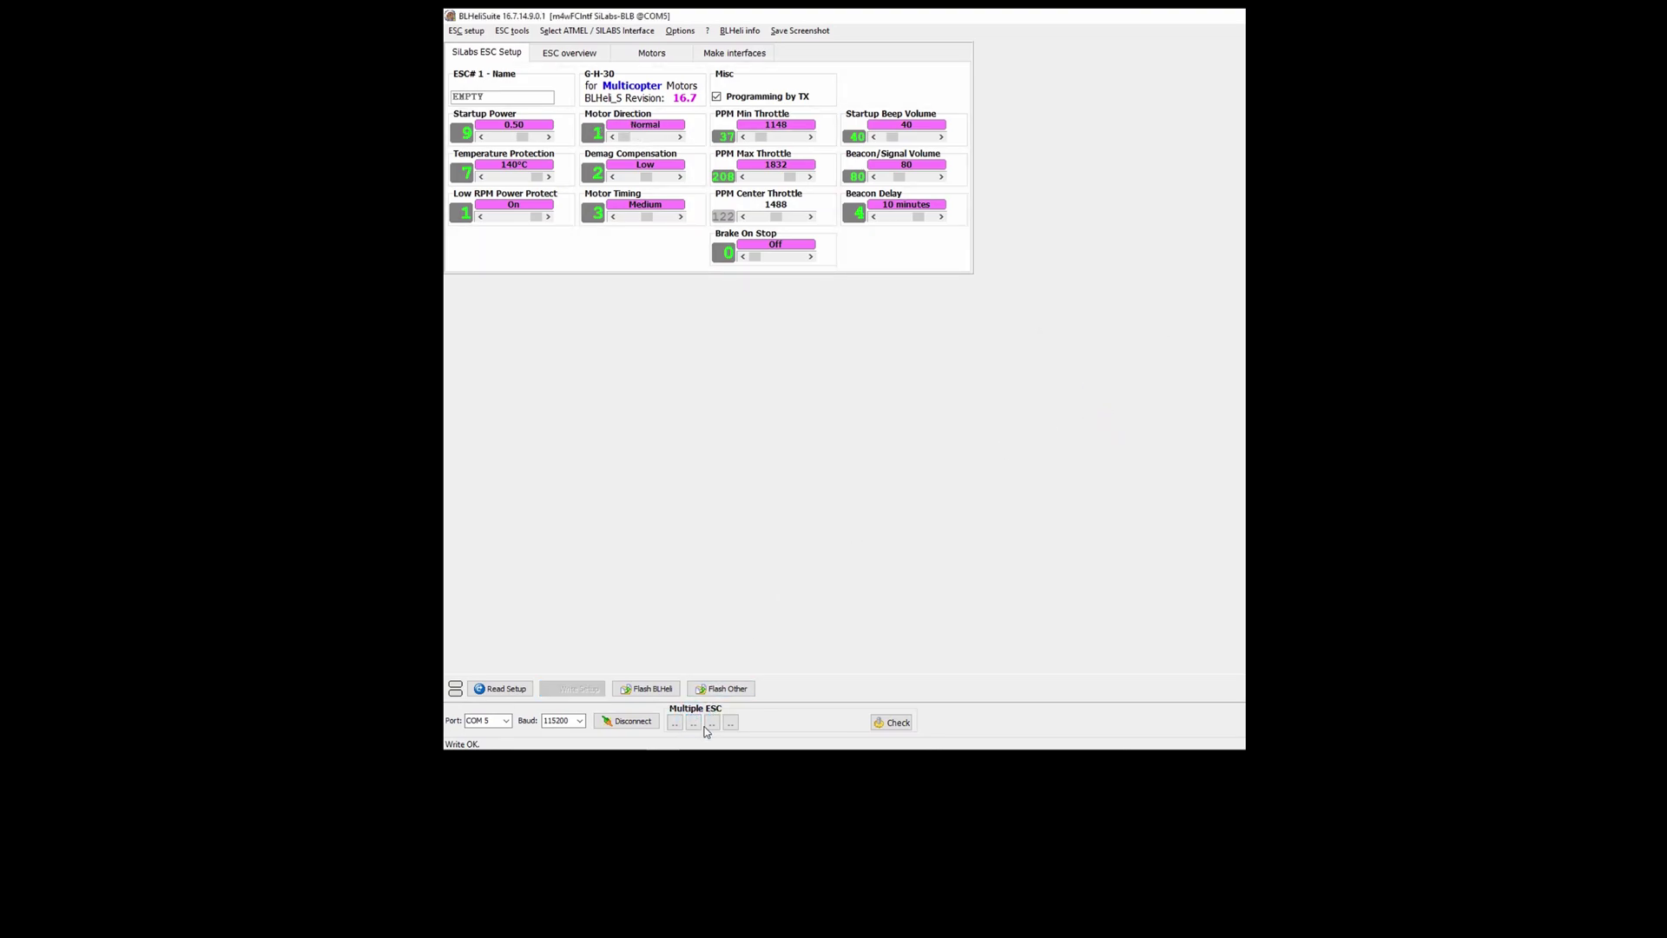
left_click(712, 723)
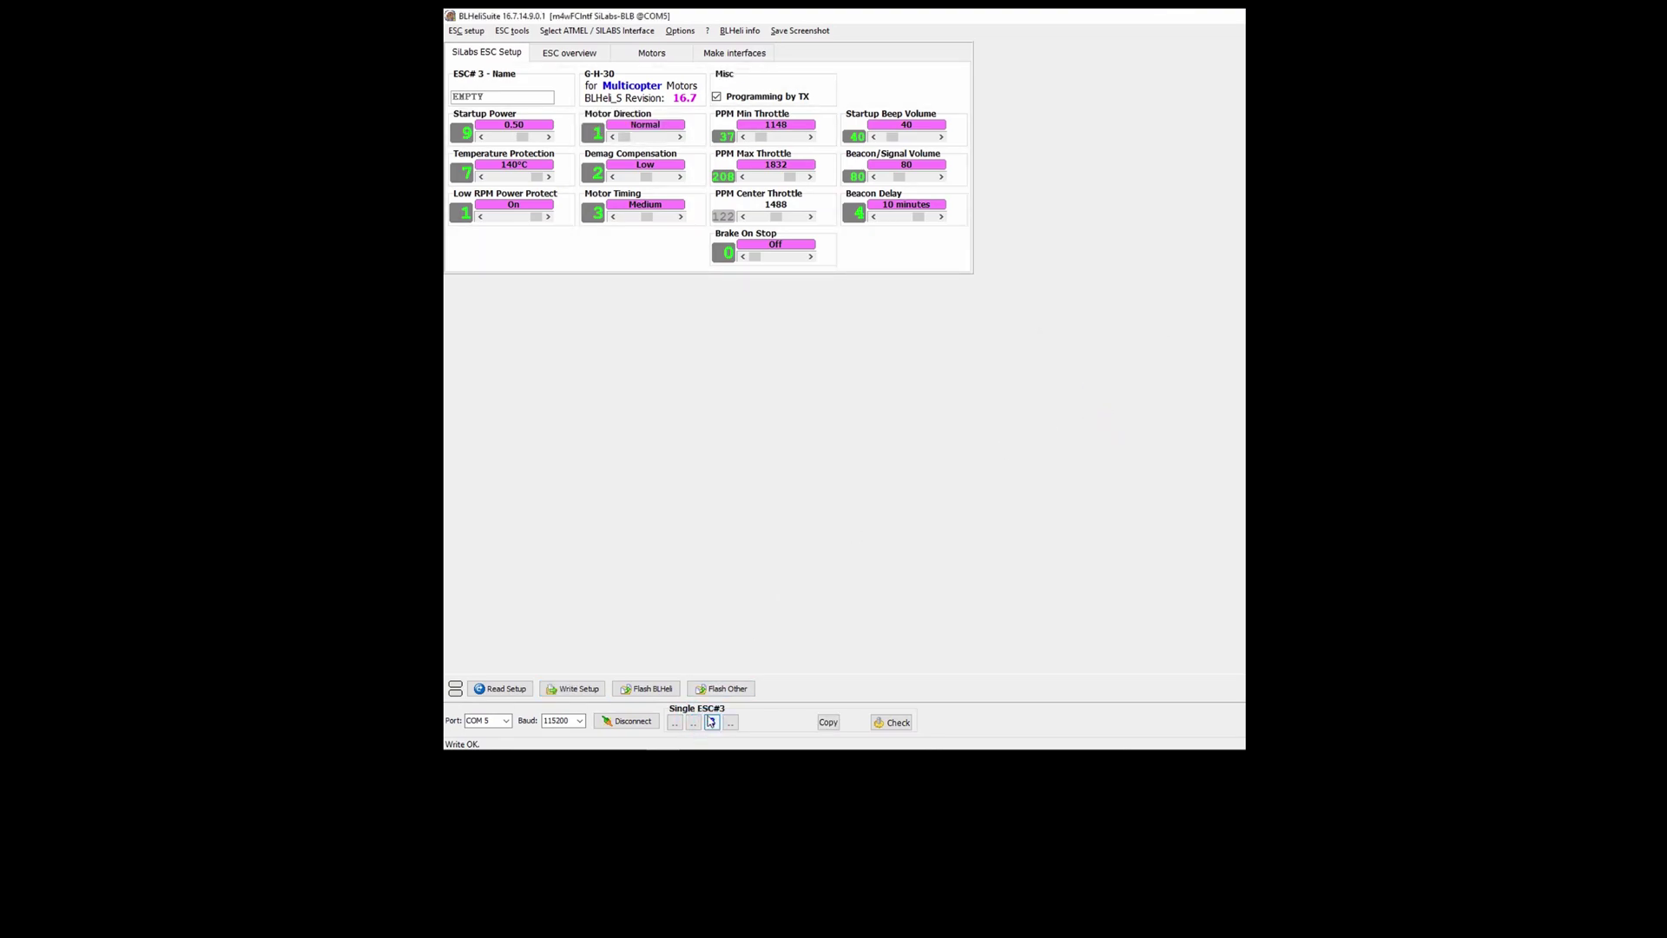
left_click(681, 137)
left_click(585, 690)
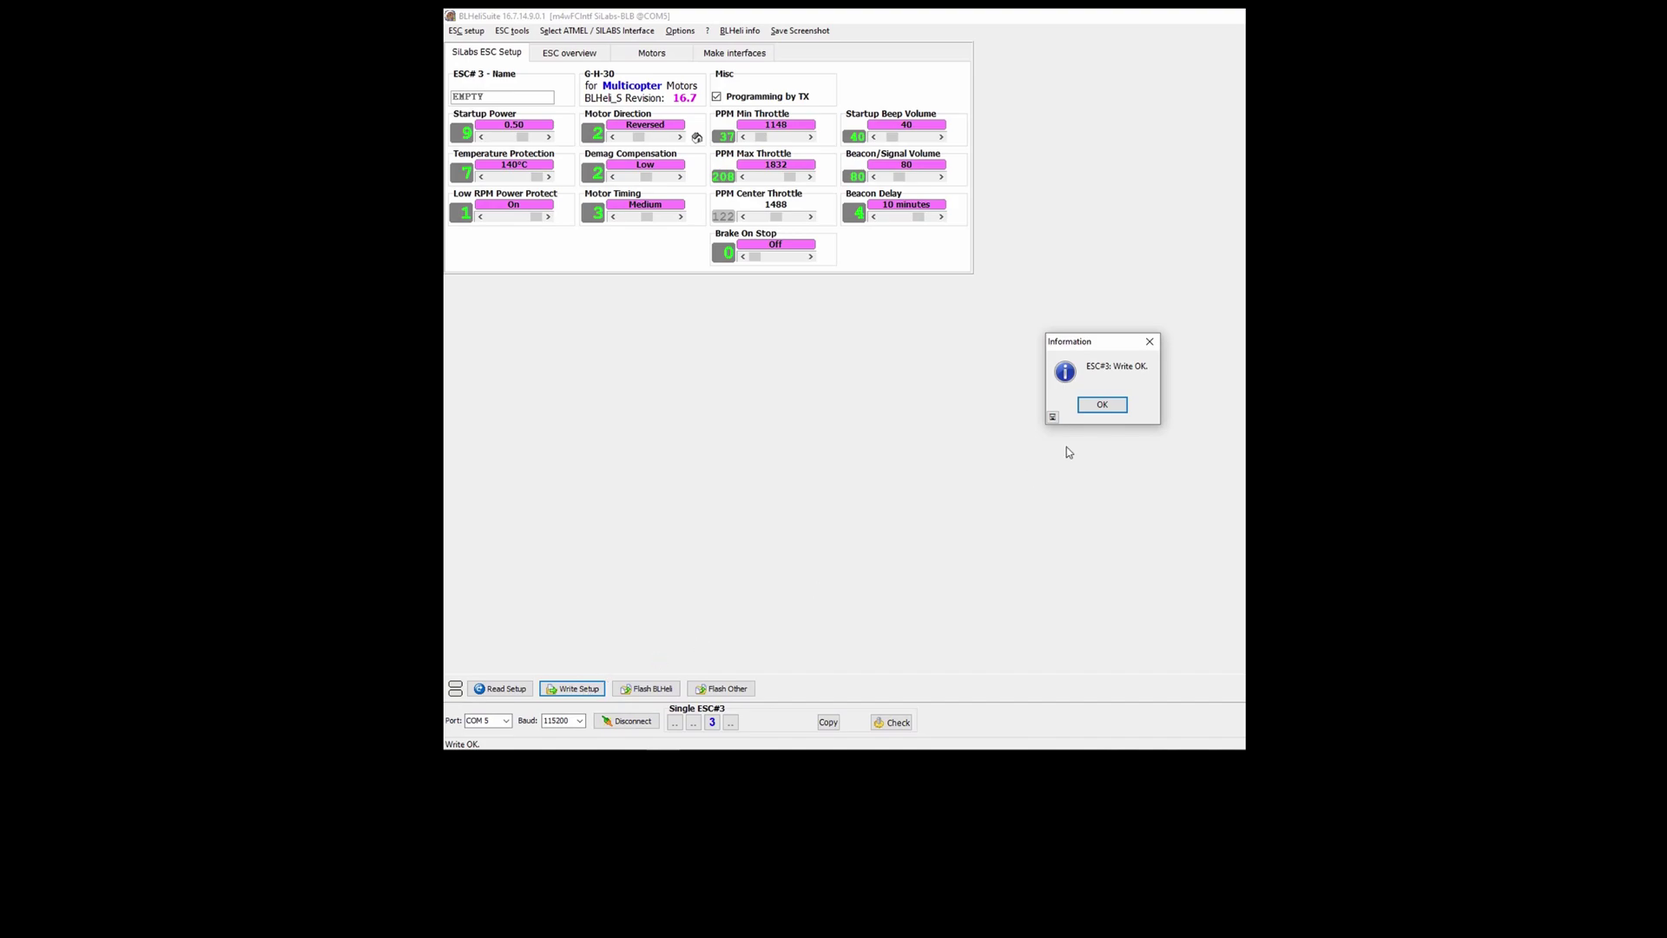
left_click(1102, 404)
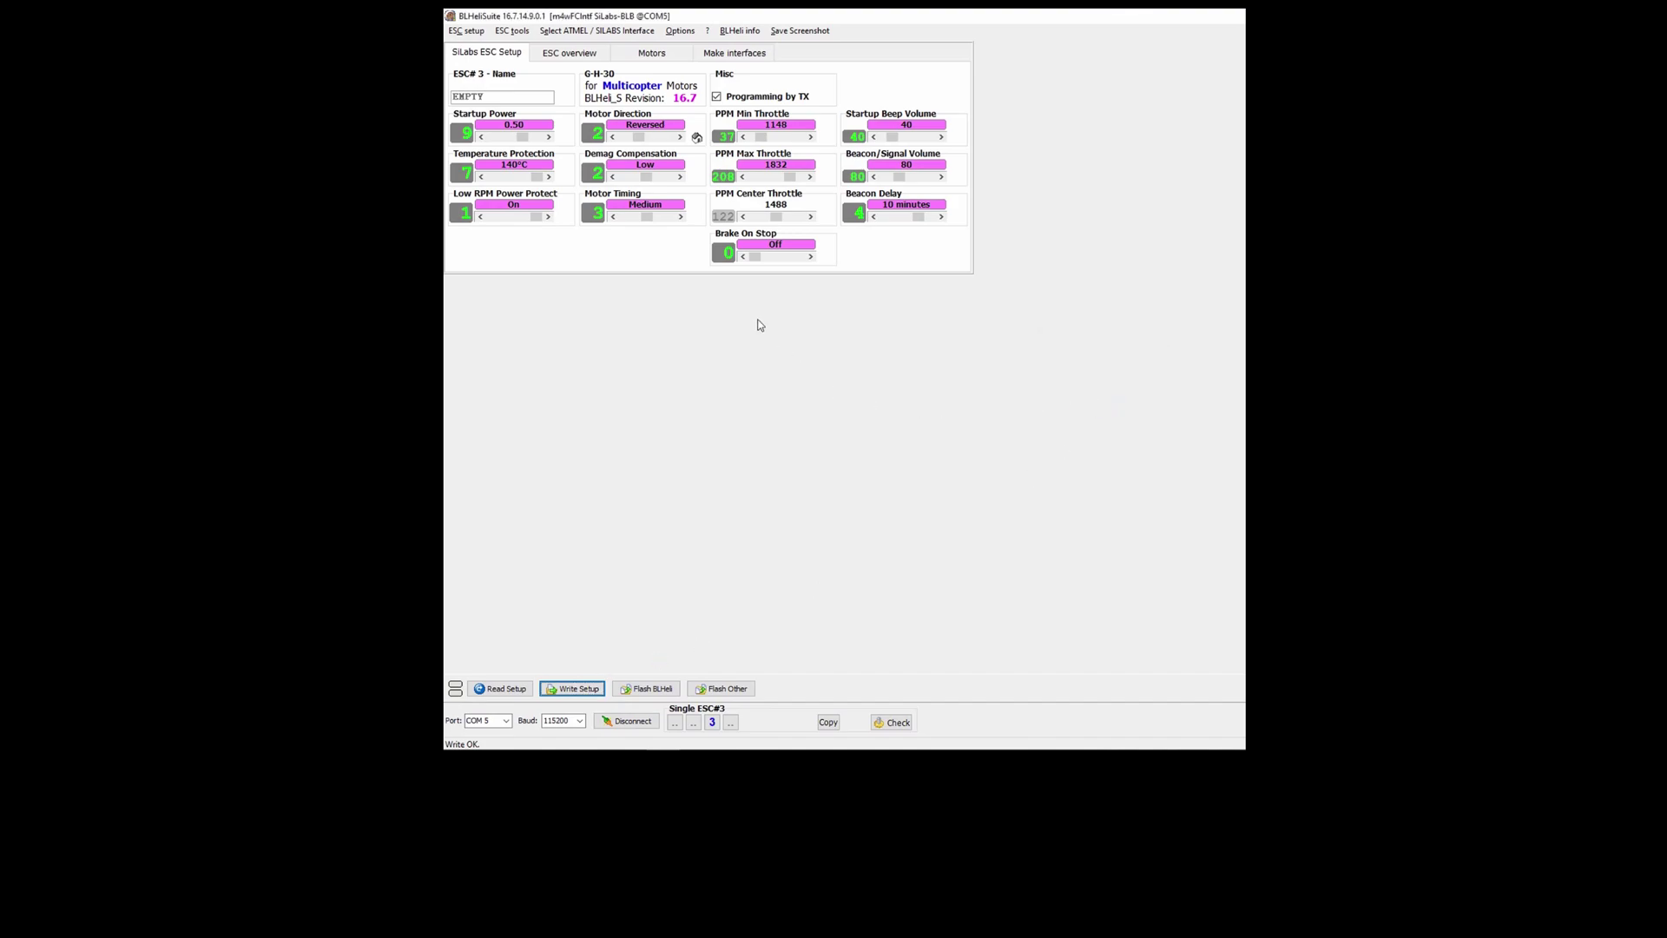
left_click(601, 54)
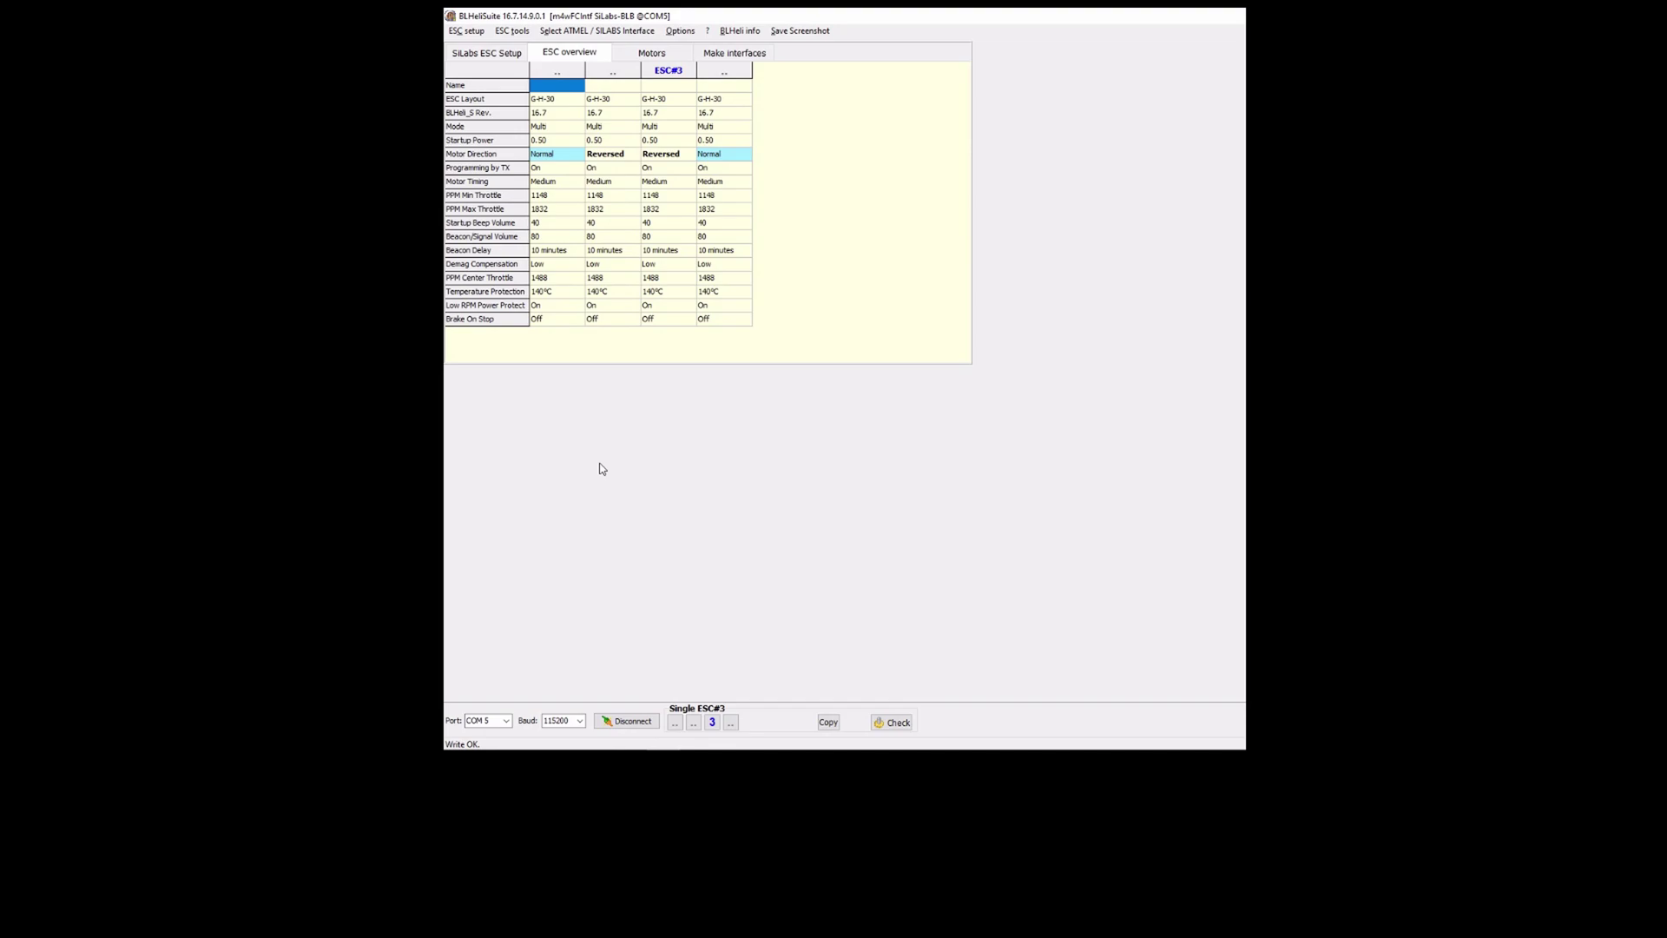